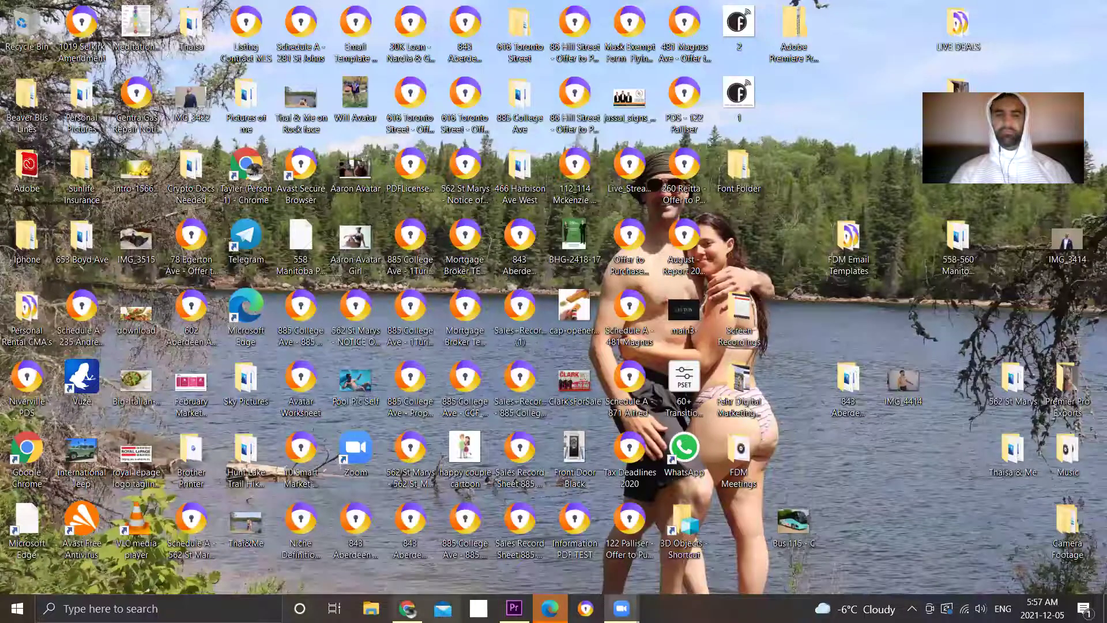
Bring Chrome forward and go to the Fehr Digital site's dashboard home on the way to the editor.
{"action": "left_click", "coordinate": [408, 608]}
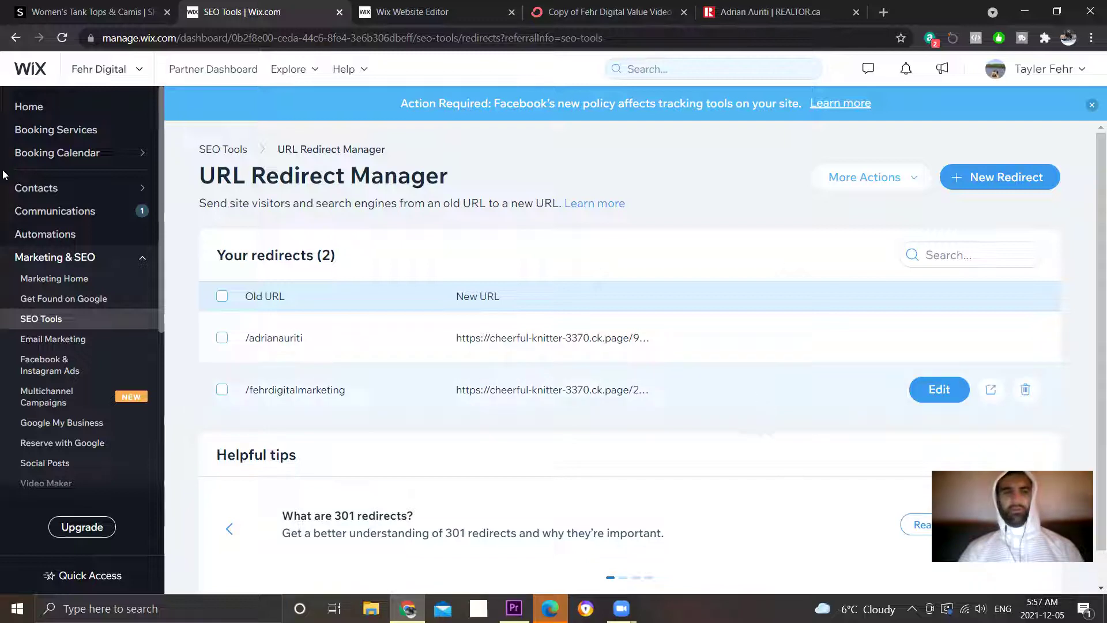
{"action": "left_click", "coordinate": [26, 115]}
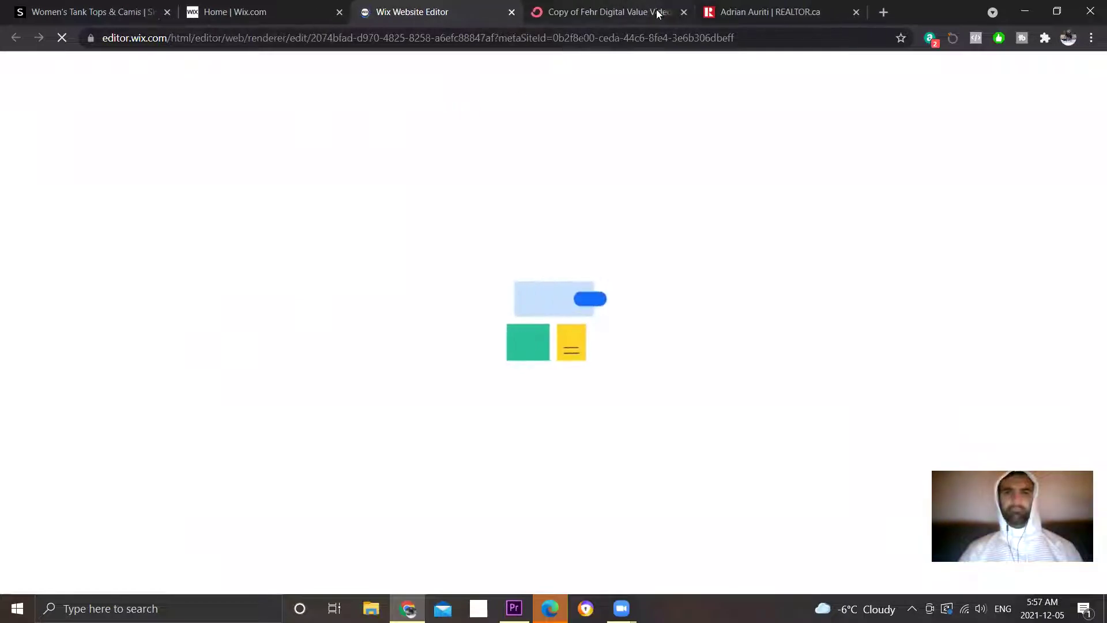
Close the REALTOR.ca listing tab while the Wix Editor loads the Home page.
{"action": "left_click", "coordinate": [857, 11]}
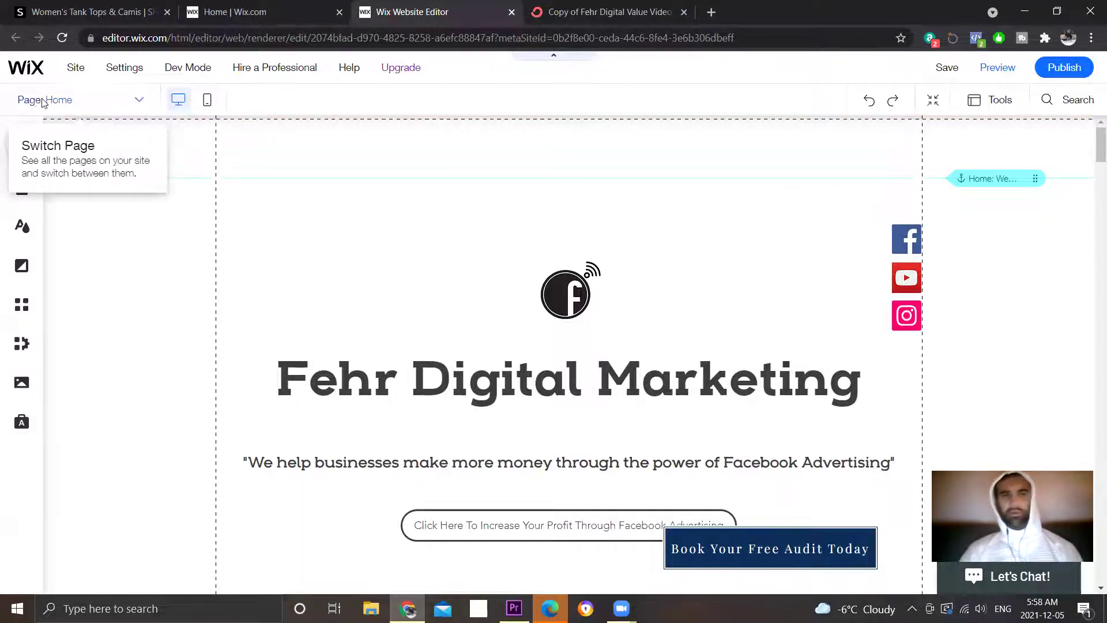
Add a blank page, named New Page by default, through Manage Pages.
{"action": "left_click", "coordinate": [142, 101]}
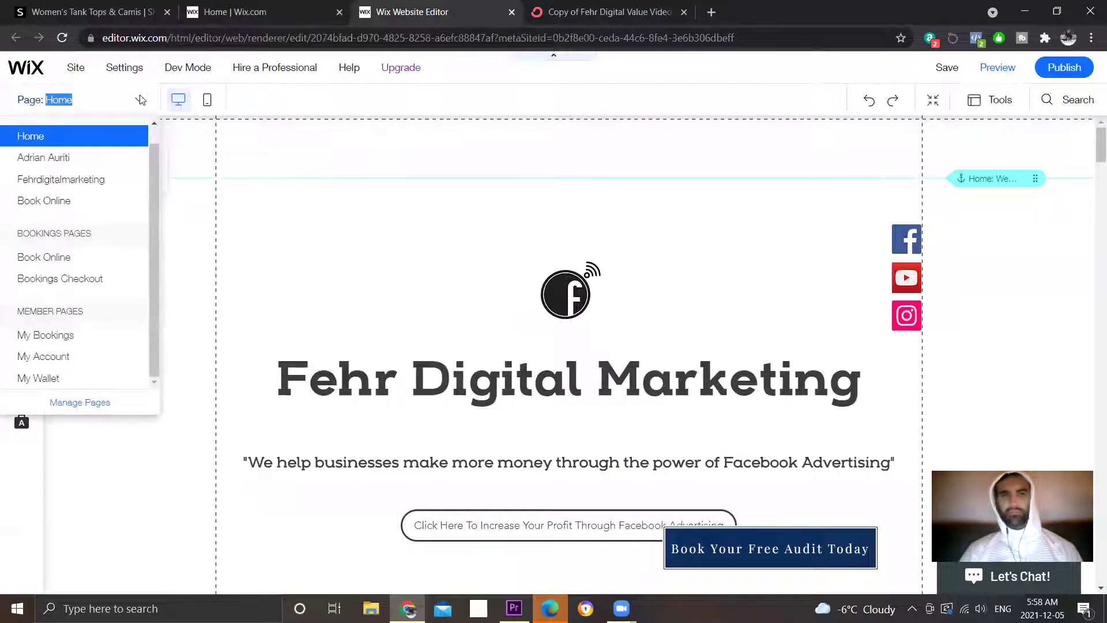
{"action": "left_click", "coordinate": [81, 403]}
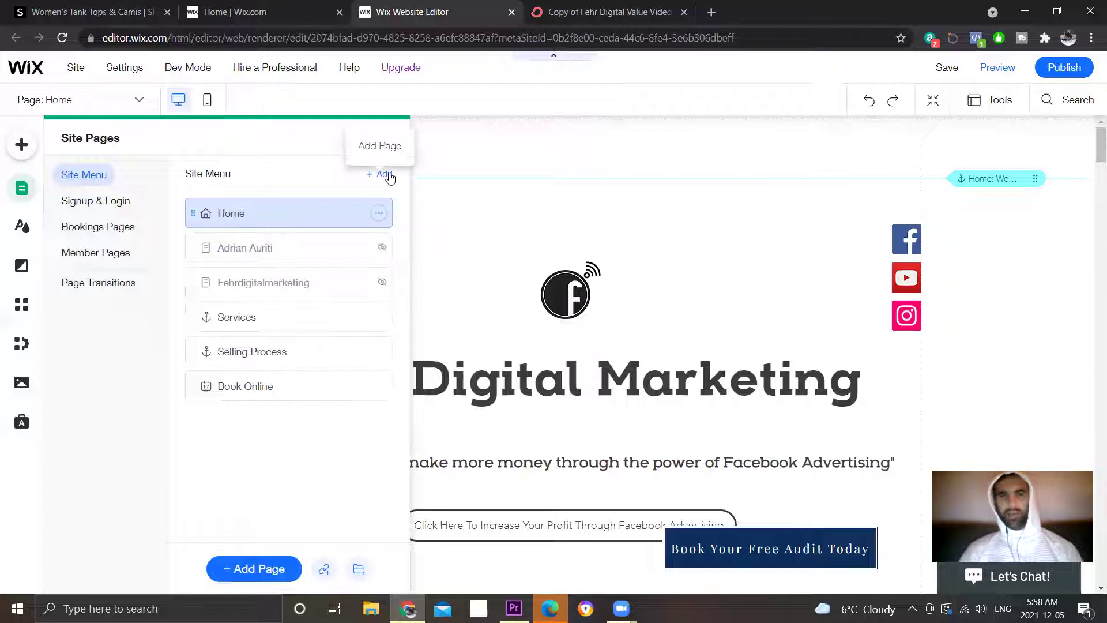
{"action": "left_click", "coordinate": [390, 178]}
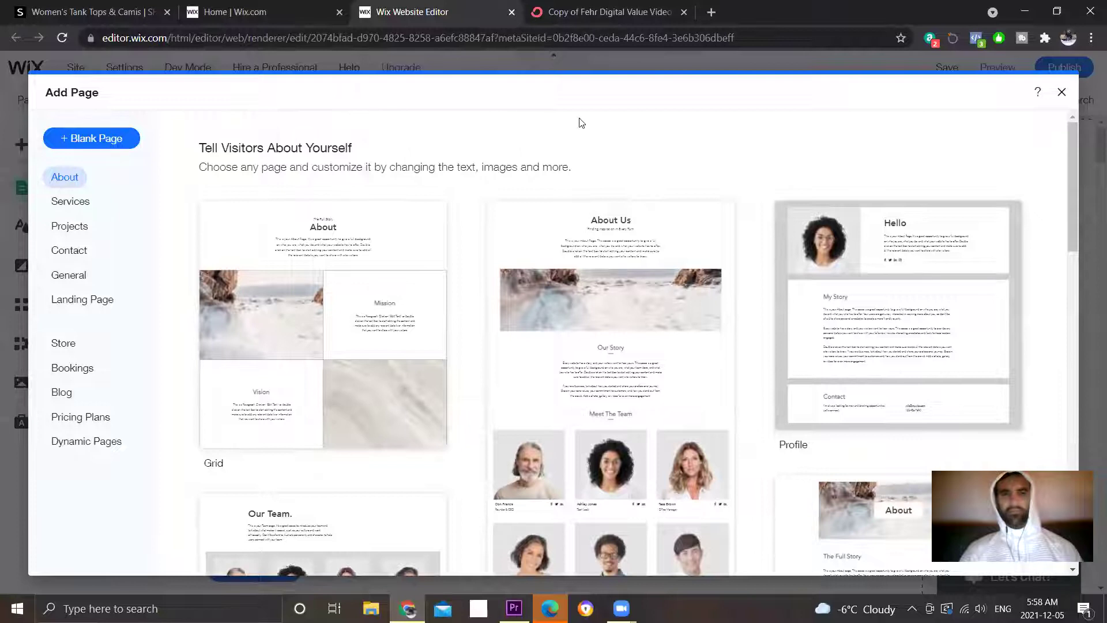
{"action": "left_click", "coordinate": [103, 140]}
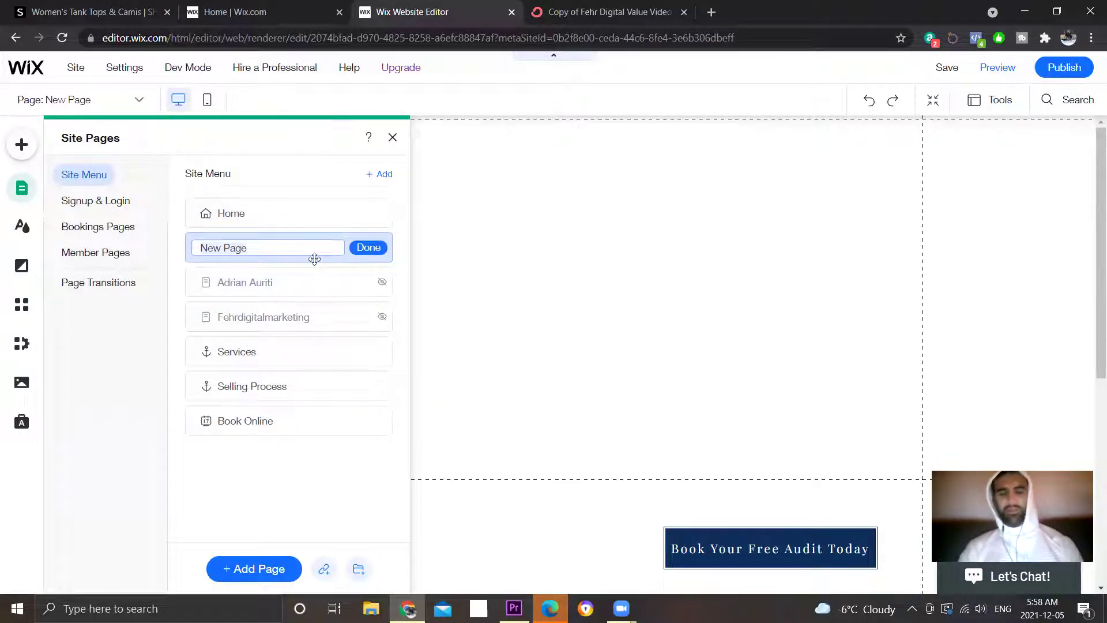
Rename the new page from New Page to 'Tutorial'.
{"action": "key", "text": "ctrl+a"}
{"action": "type", "text": "Tut"}
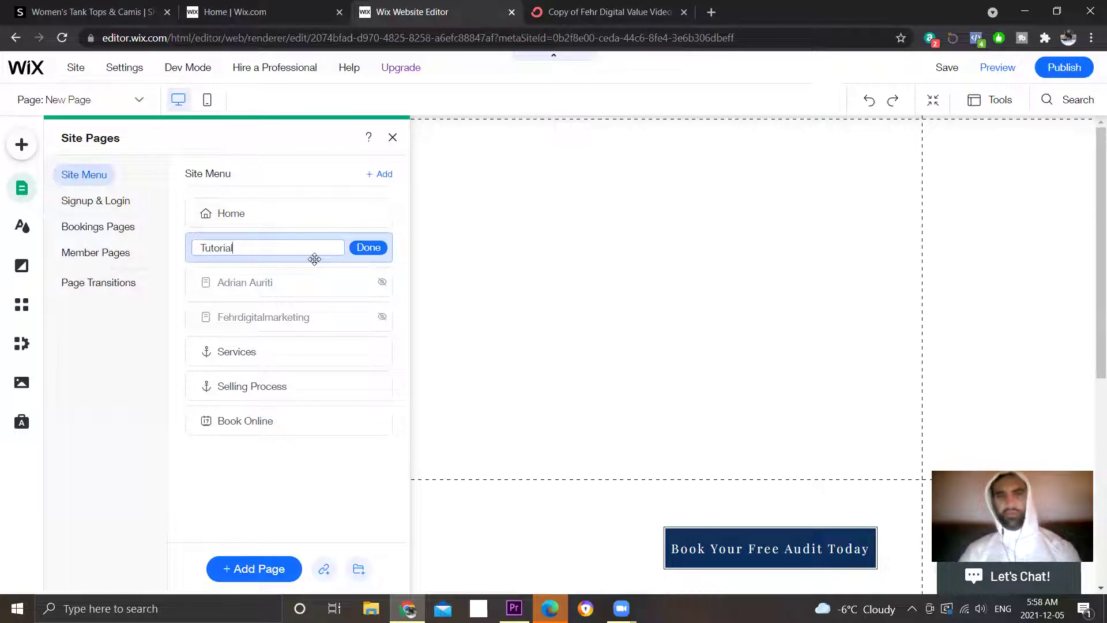
{"action": "left_click", "coordinate": [368, 248]}
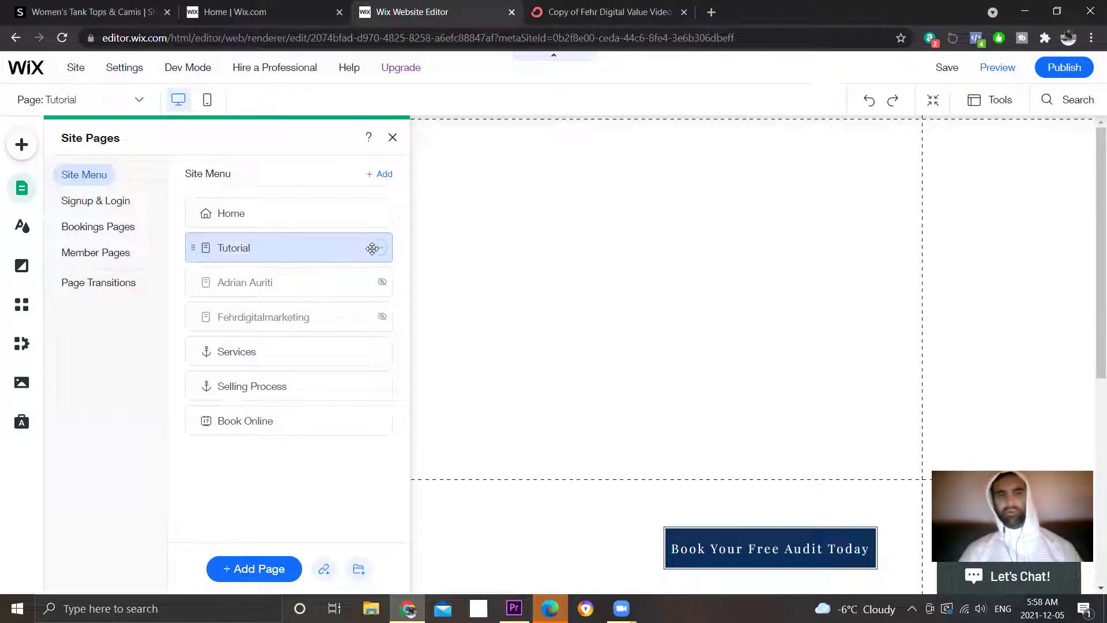
Turn on Hide from menu in the Tutorial page's settings.
{"action": "left_click", "coordinate": [379, 253]}
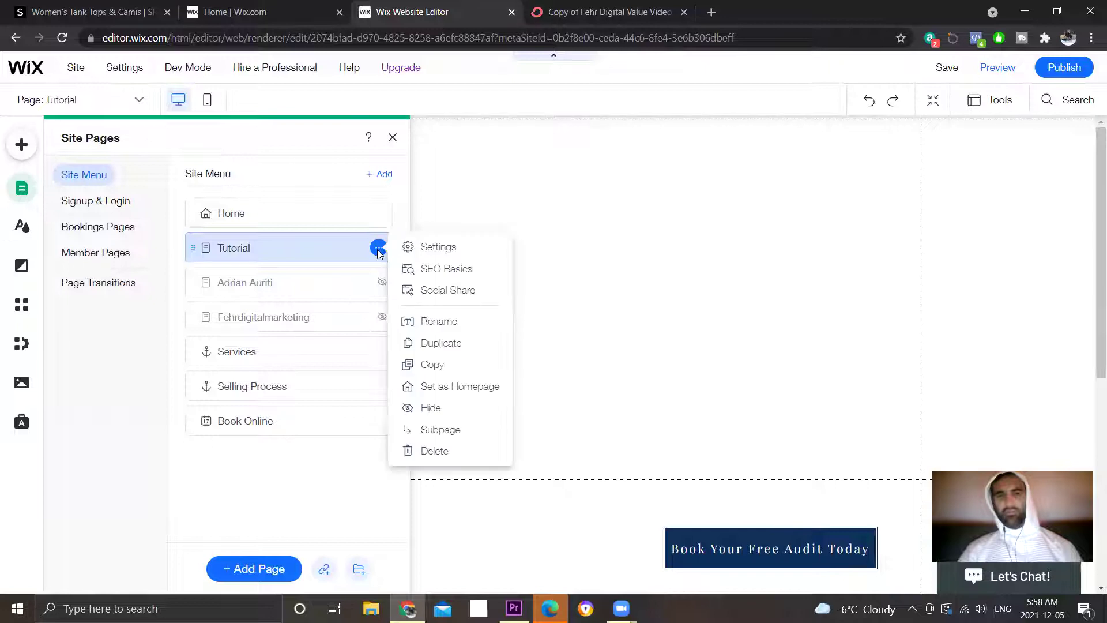
{"action": "left_click", "coordinate": [460, 253]}
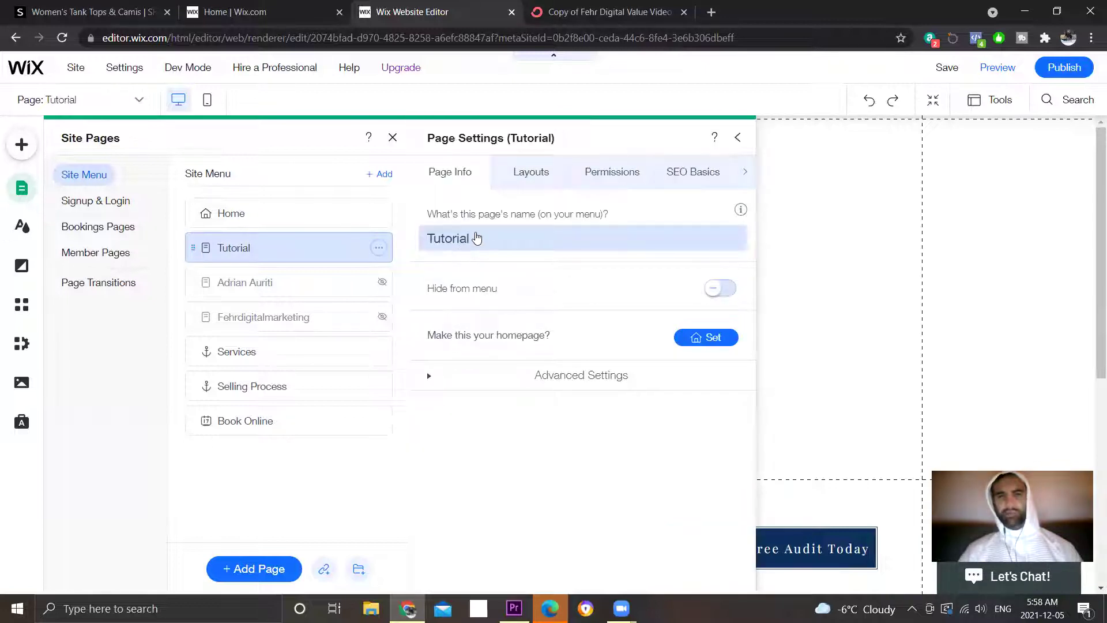
{"action": "left_click", "coordinate": [714, 293]}
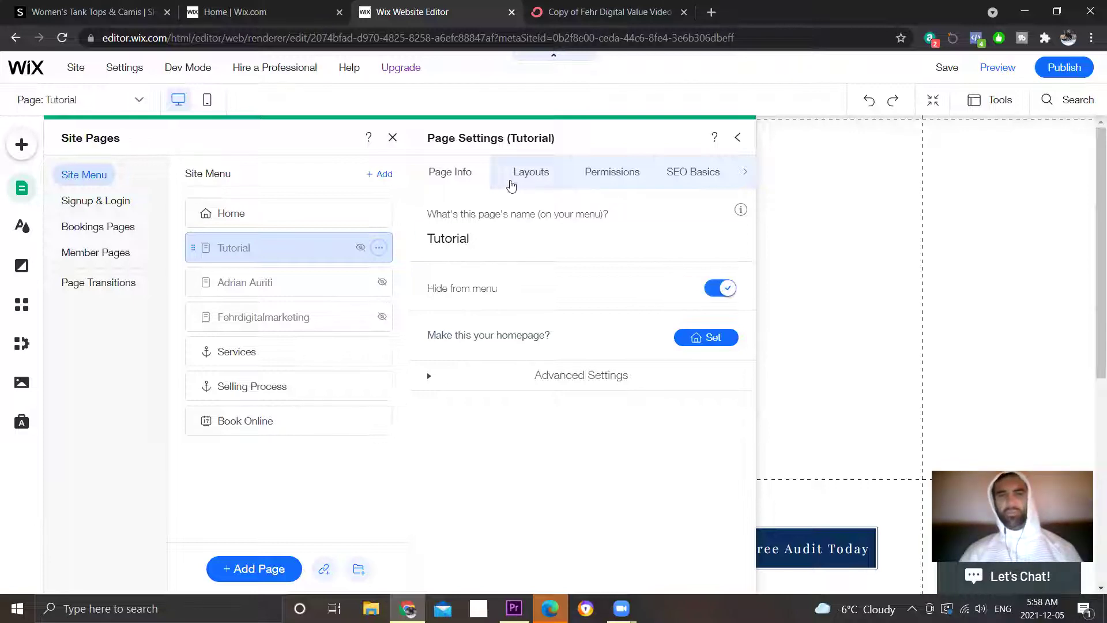
Look through the Tutorial page's layout, permissions and SEO Basics settings.
{"action": "left_click", "coordinate": [529, 178]}
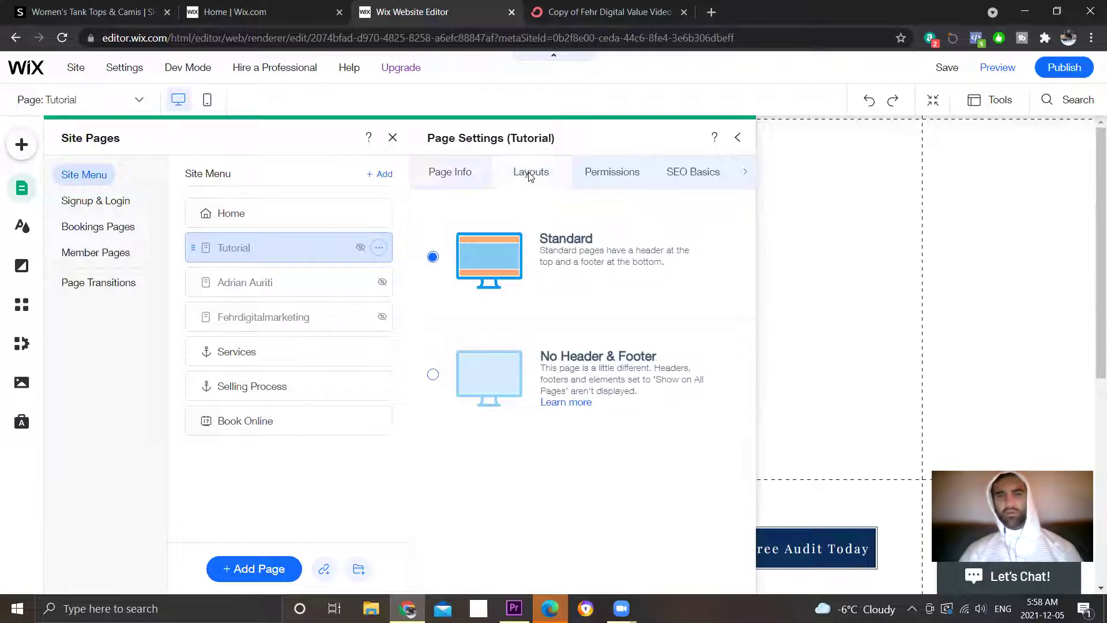
{"action": "left_click", "coordinate": [612, 173]}
{"action": "left_click", "coordinate": [697, 174]}
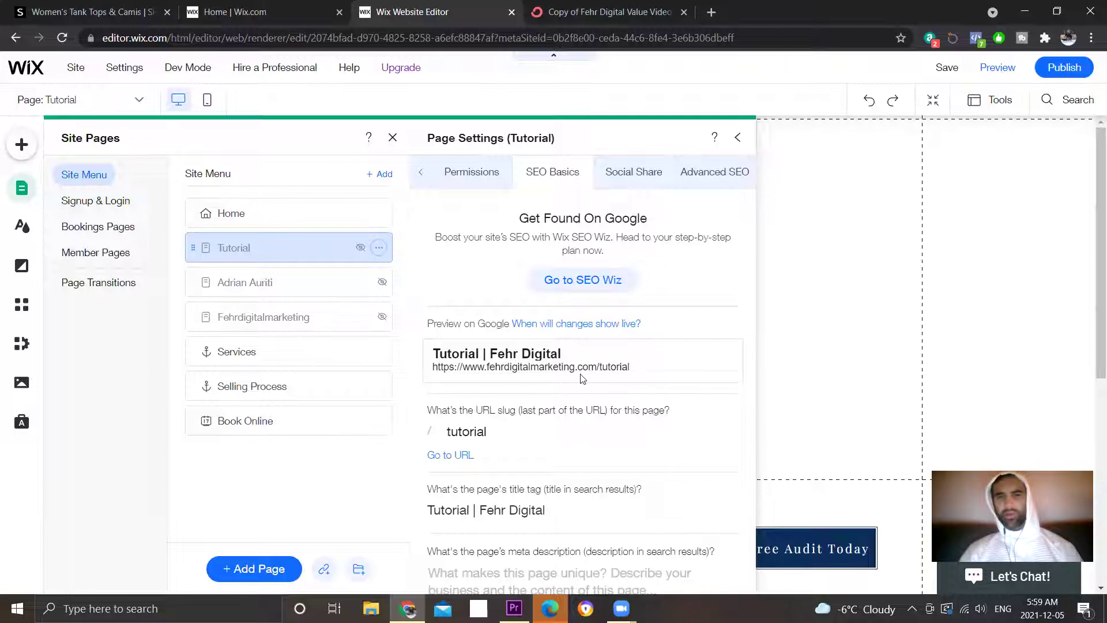
{"action": "scroll", "coordinate": [571, 376], "scroll_direction": "down", "scroll_amount": 2}
Try editing the URL slug, then discard the change so it stays 'tutorial'.
{"action": "left_click", "coordinate": [497, 332]}
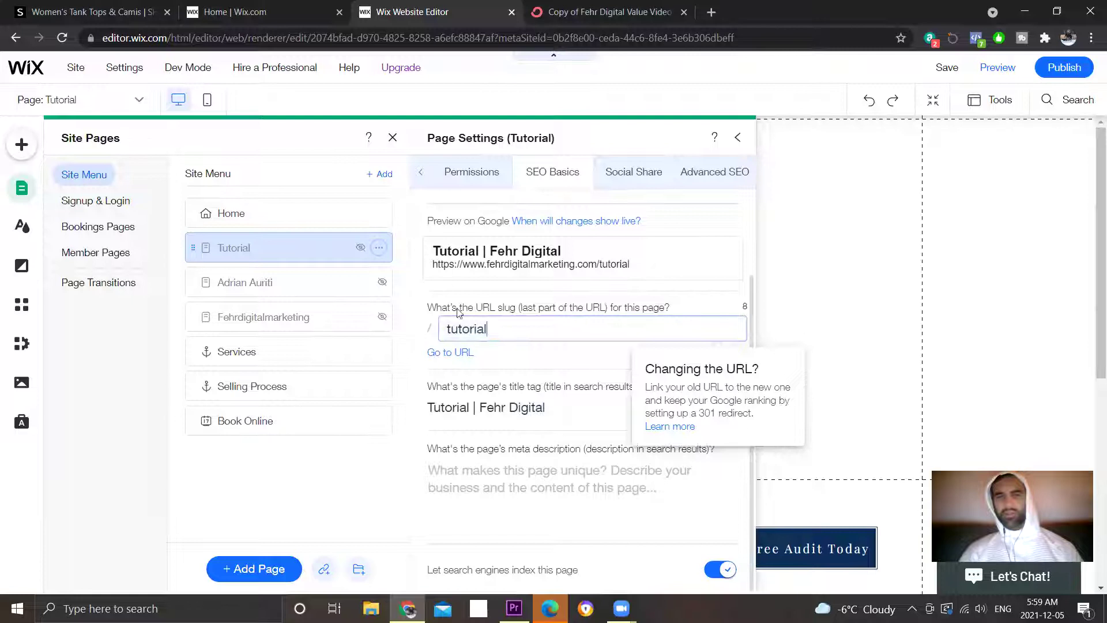
{"action": "type", "text": "basics"}
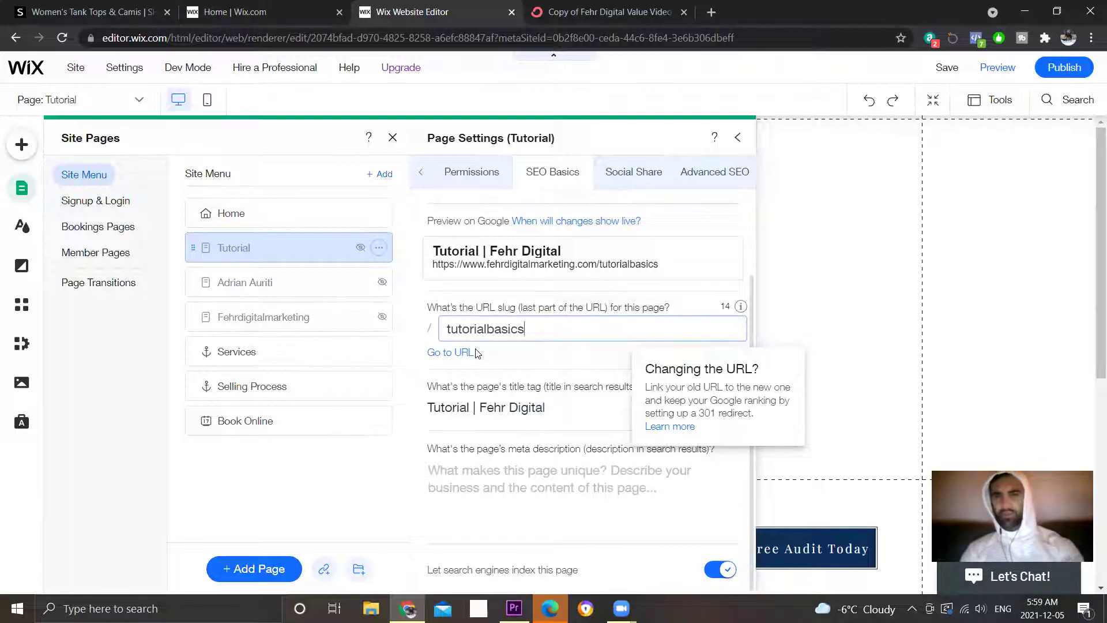
{"action": "key", "text": "BackSpace"}
{"action": "key", "text": "BackSpace"}
{"action": "key", "text": "BackSpace"}
{"action": "key", "text": "BackSpace"}
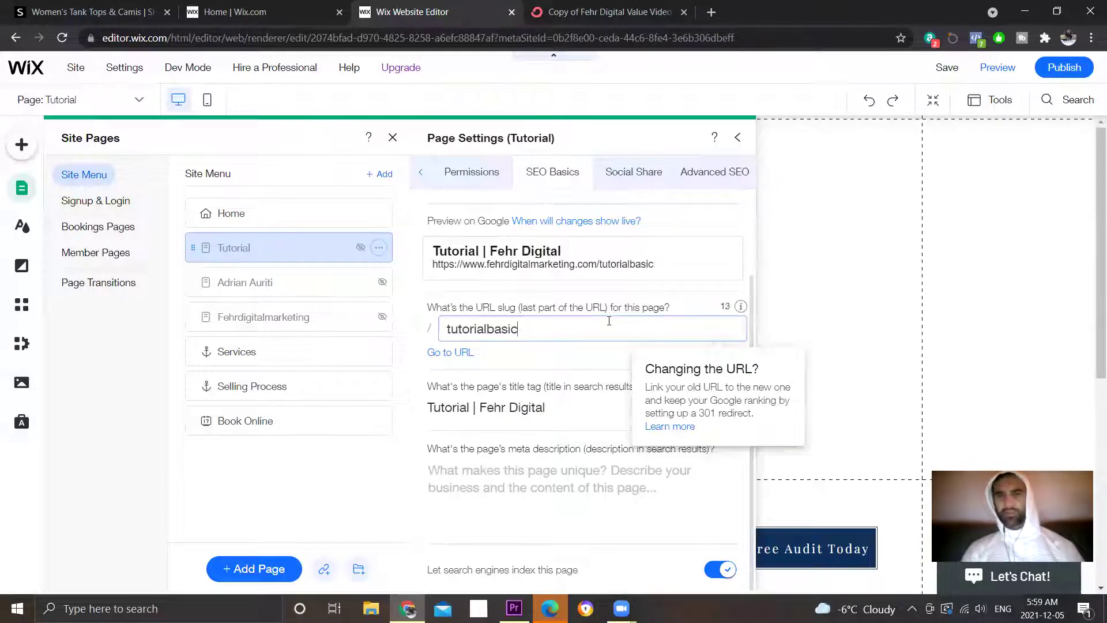
{"action": "key", "text": "Return"}
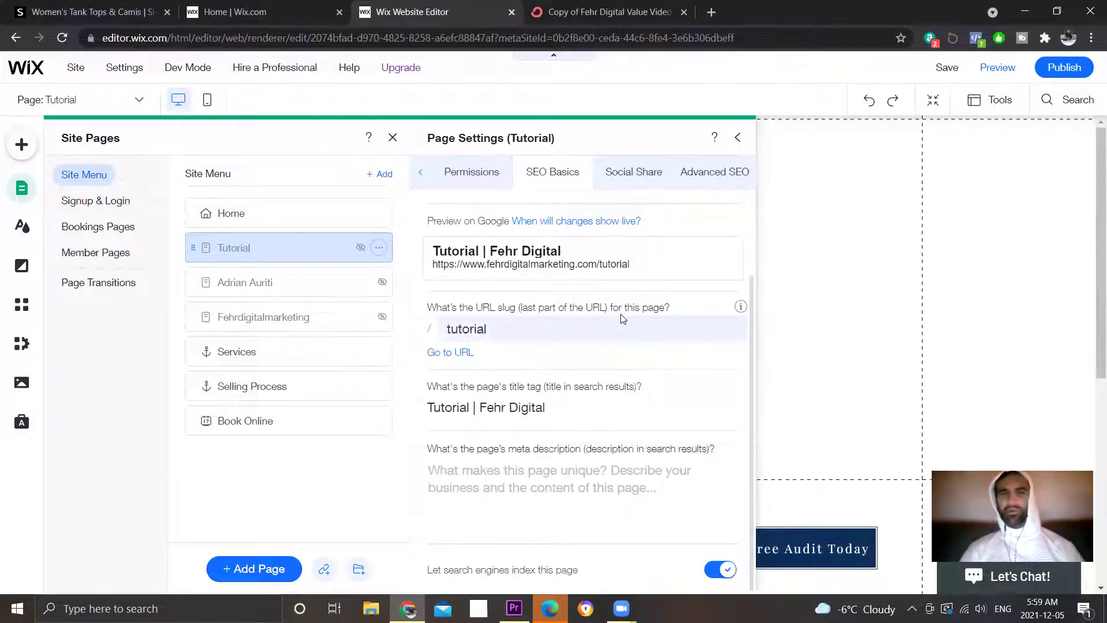
{"action": "scroll", "coordinate": [540, 399], "scroll_direction": "up", "scroll_amount": 2}
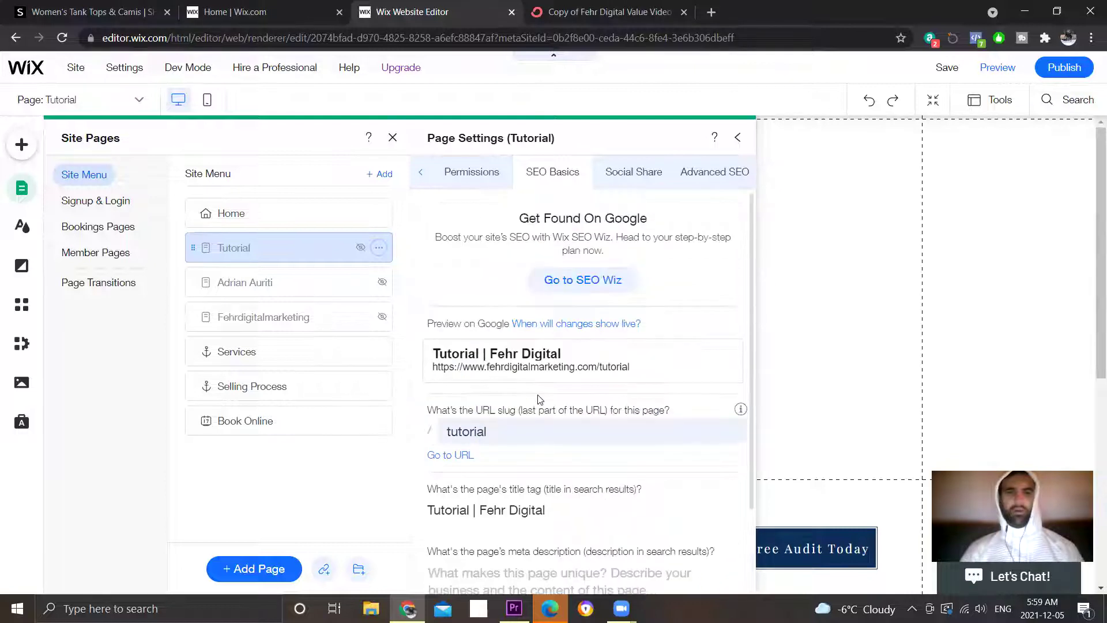
{"action": "scroll", "coordinate": [568, 365], "scroll_direction": "down", "scroll_amount": 1}
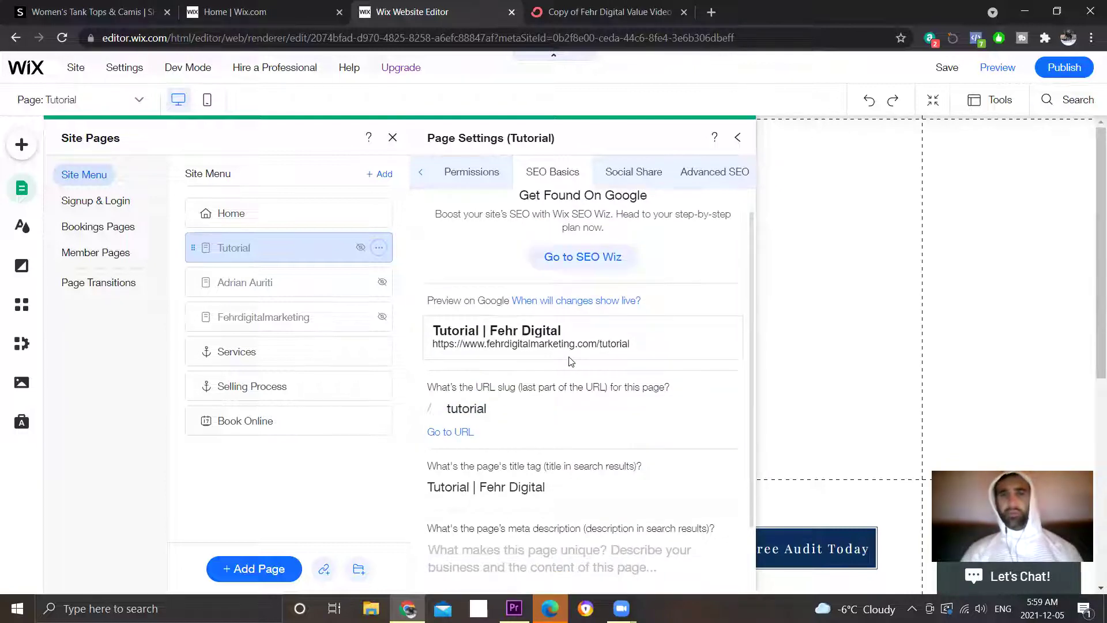
Close the page panels, publish the Fehr Digital site, and dismiss the Congratulations dialog.
{"action": "left_click", "coordinate": [774, 337]}
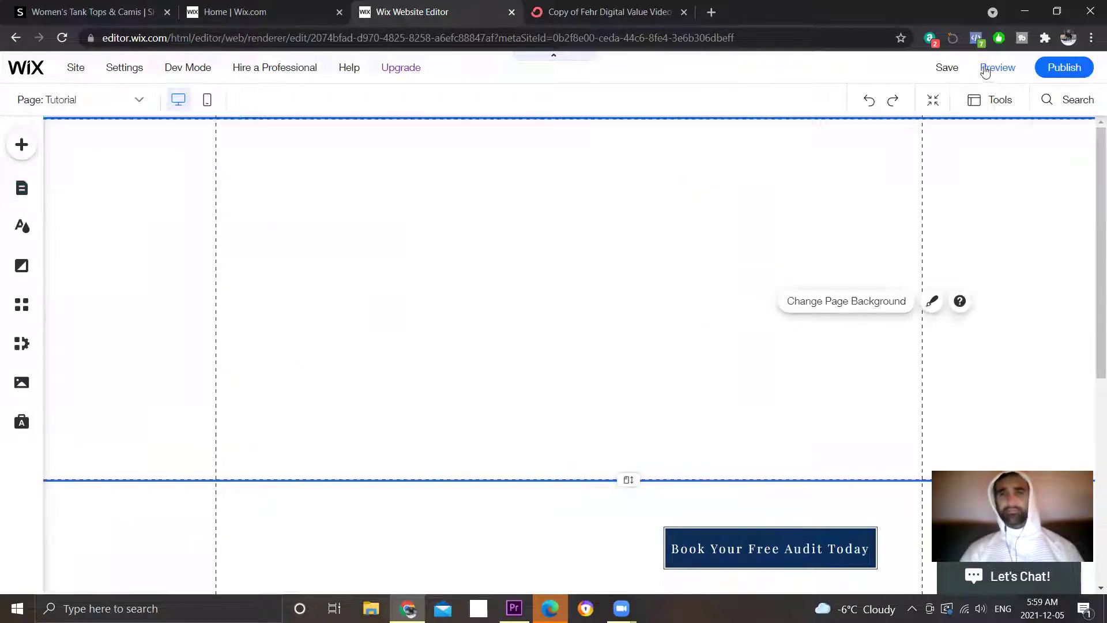
{"action": "left_click", "coordinate": [1077, 67]}
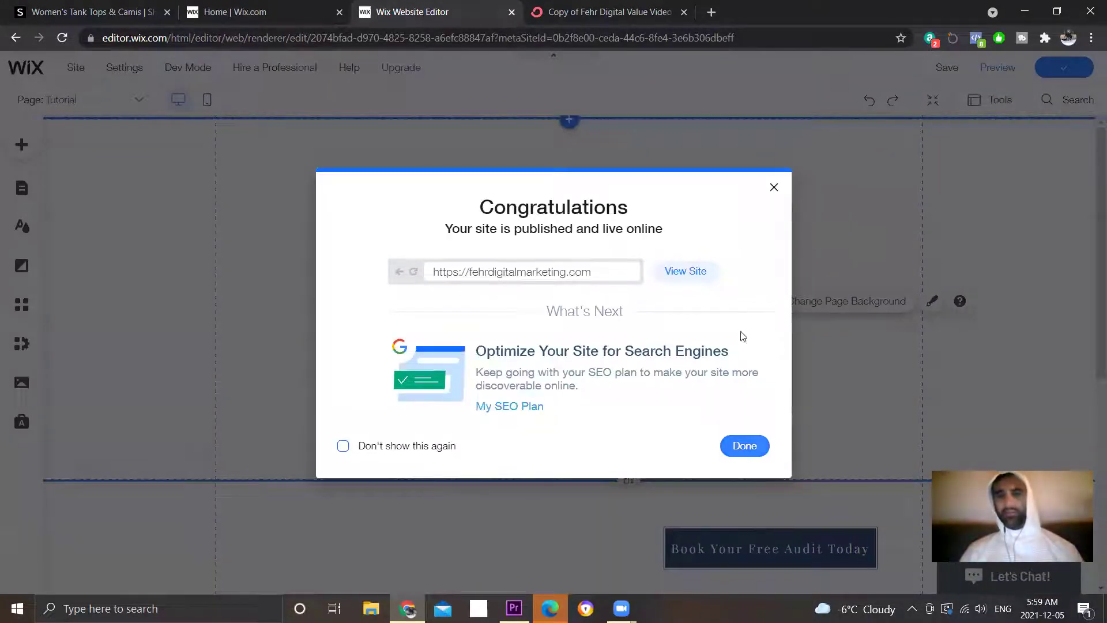
{"action": "left_click", "coordinate": [775, 187]}
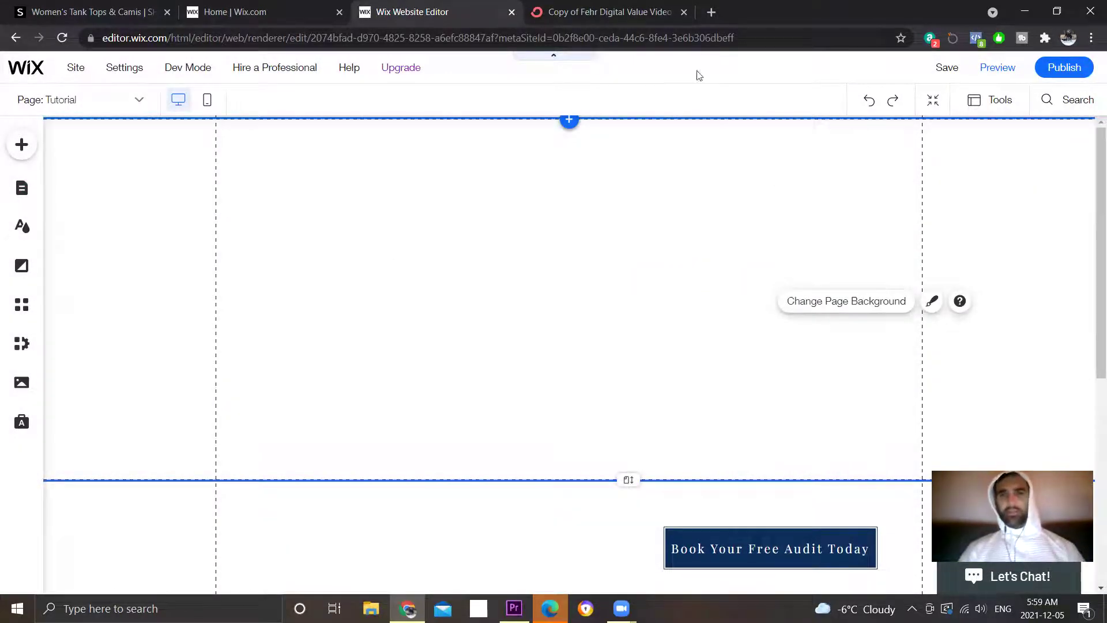
Switch to the ConvertKit 'Fehr Digital Value Video 002' landing page and check its share panel URL.
{"action": "left_click", "coordinate": [616, 16]}
{"action": "scroll", "coordinate": [603, 410], "scroll_direction": "down", "scroll_amount": 3}
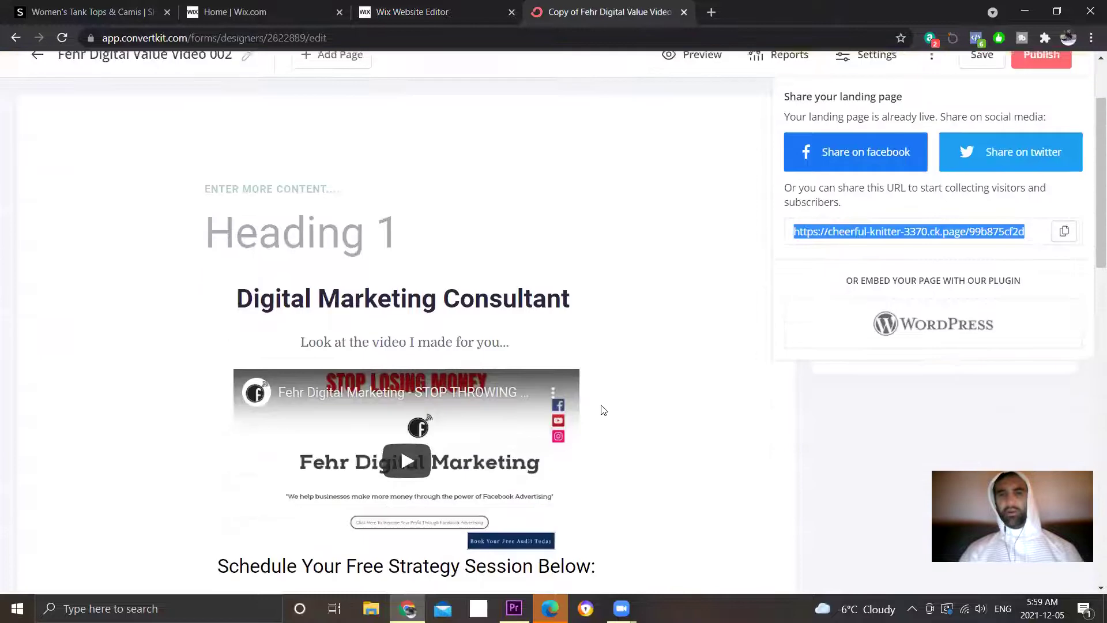
{"action": "scroll", "coordinate": [600, 410], "scroll_direction": "up", "scroll_amount": 3}
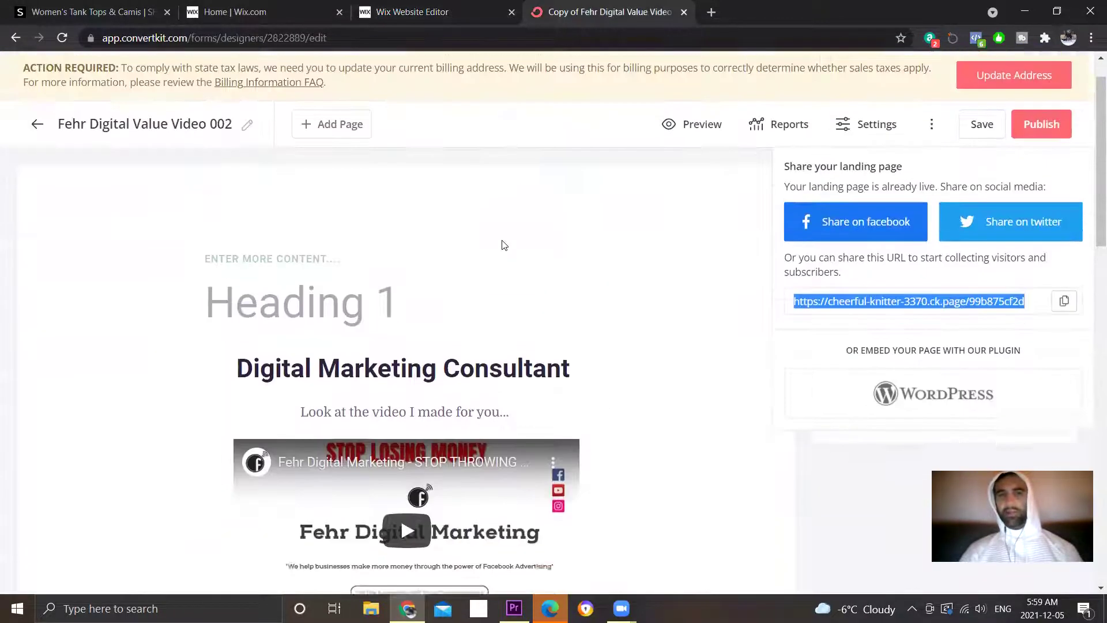
{"action": "scroll", "coordinate": [467, 276], "scroll_direction": "down", "scroll_amount": 4}
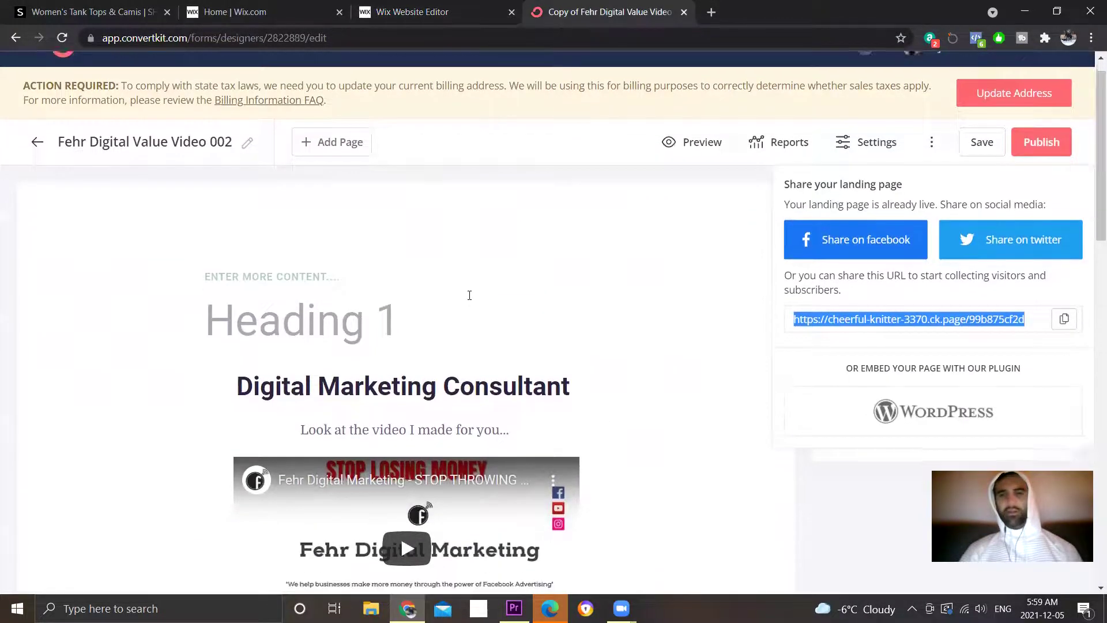
{"action": "scroll", "coordinate": [750, 237], "scroll_direction": "up", "scroll_amount": 3}
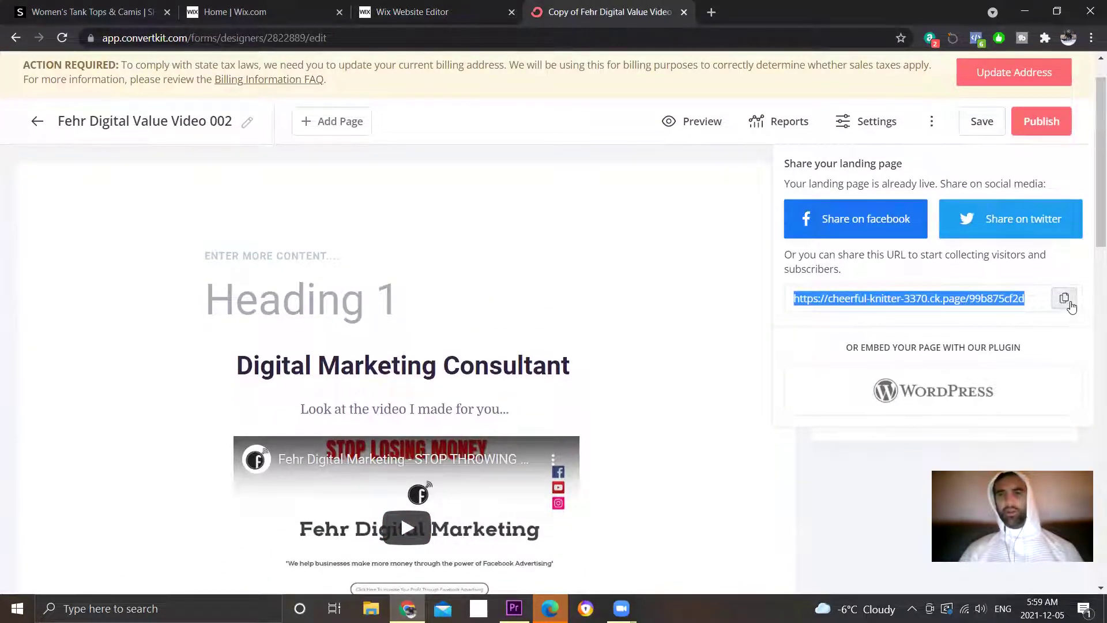
Open URL Redirect Manager from Marketing & SEO > SEO Tools in the Wix dashboard.
{"action": "left_click", "coordinate": [404, 10]}
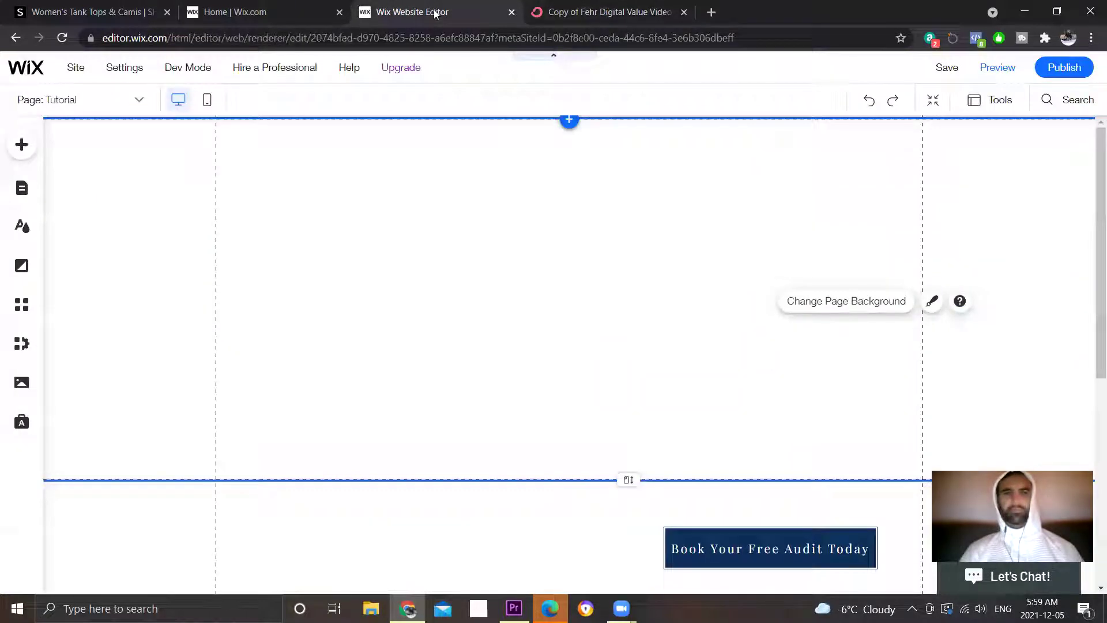
{"action": "left_click", "coordinate": [294, 9]}
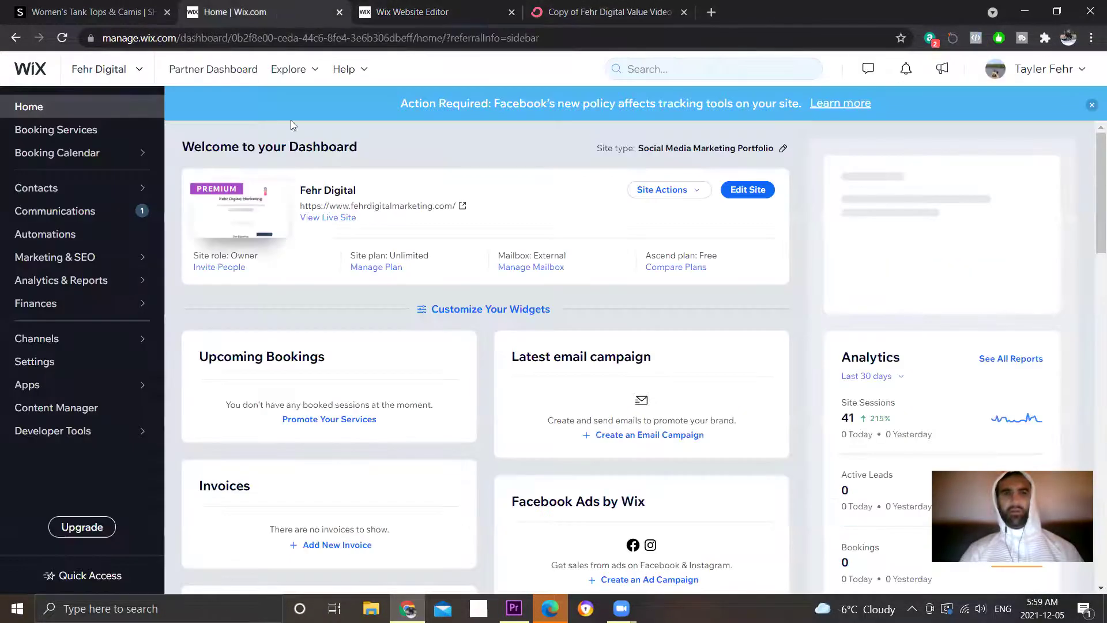
{"action": "mouse_move", "coordinate": [64, 264]}
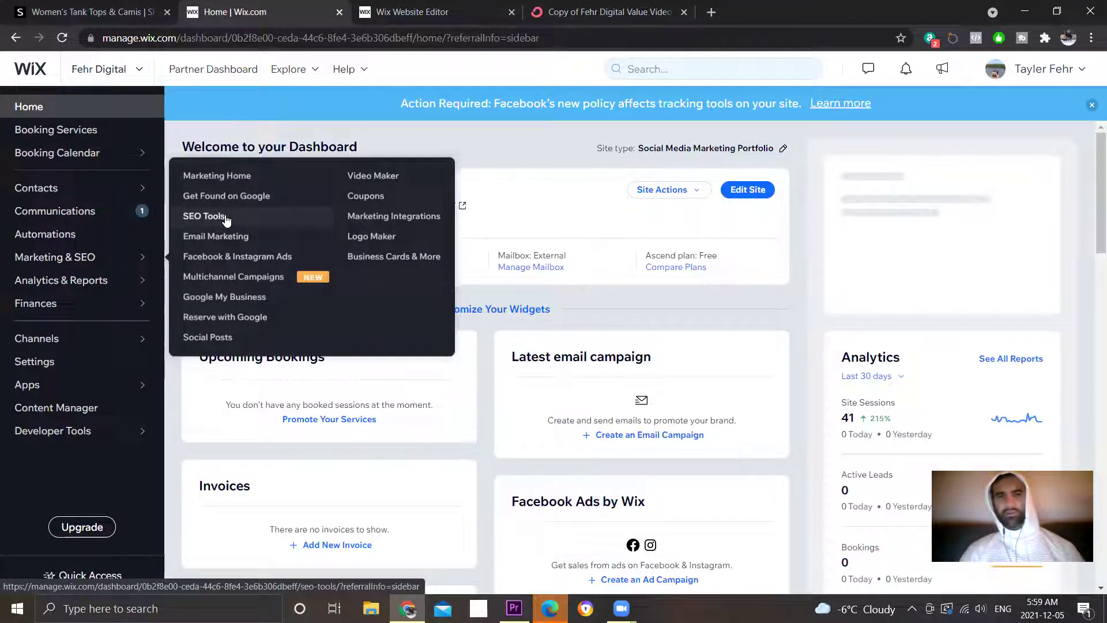
{"action": "left_click", "coordinate": [226, 221]}
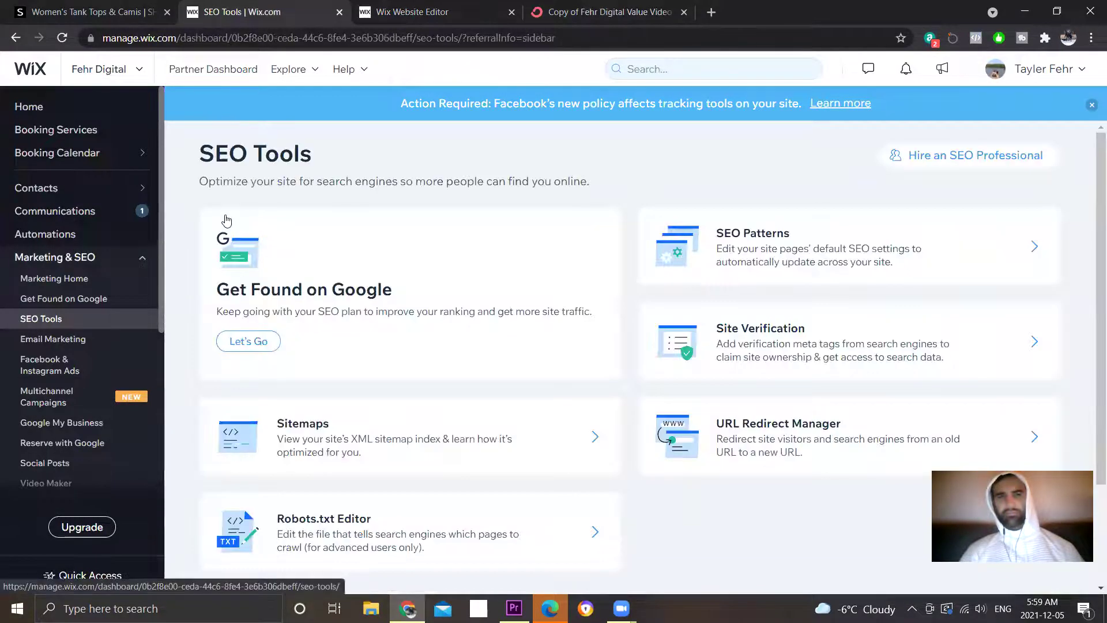
{"action": "scroll", "coordinate": [798, 440], "scroll_direction": "down", "scroll_amount": 2}
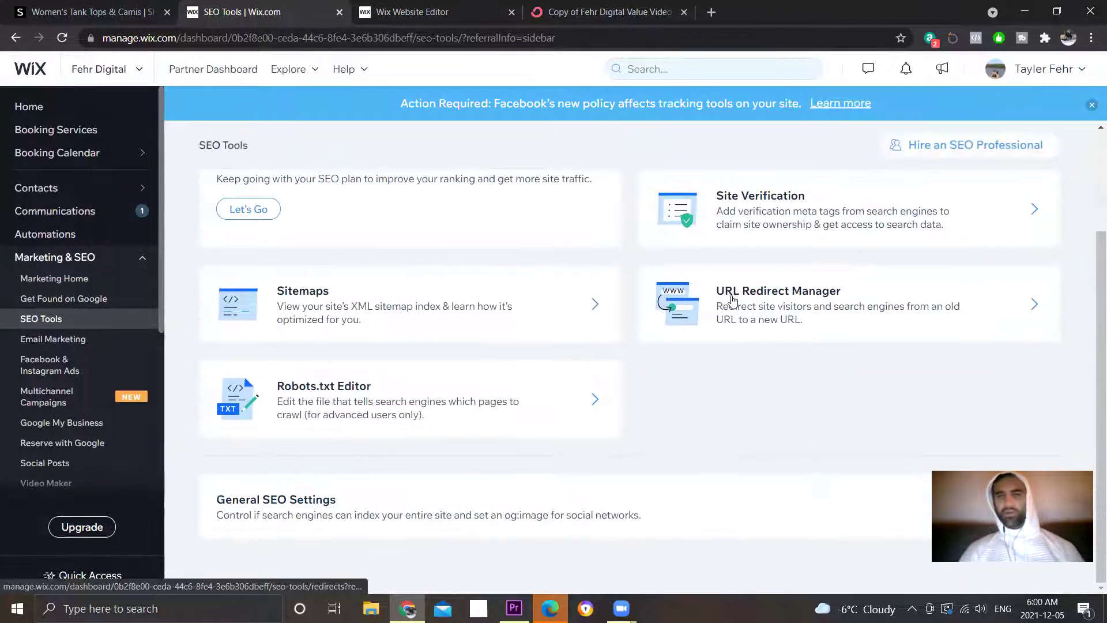
{"action": "left_click", "coordinate": [771, 299]}
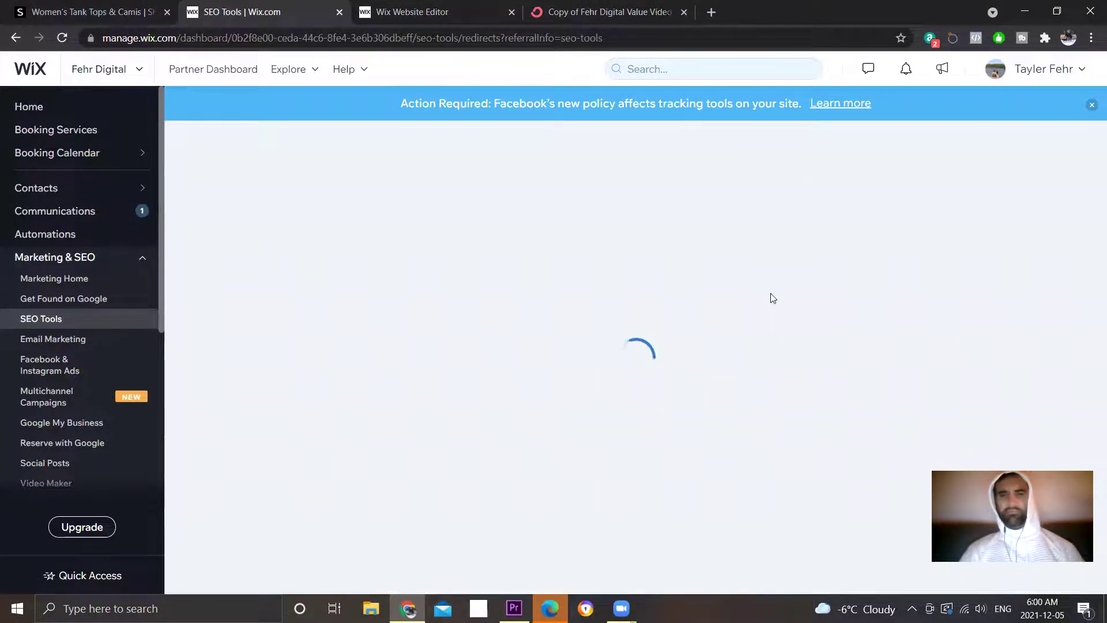
Create a redirect from /tutorials to the pasted ck.page landing page URL and save it.
{"action": "scroll", "coordinate": [771, 295], "scroll_direction": "down", "scroll_amount": 1}
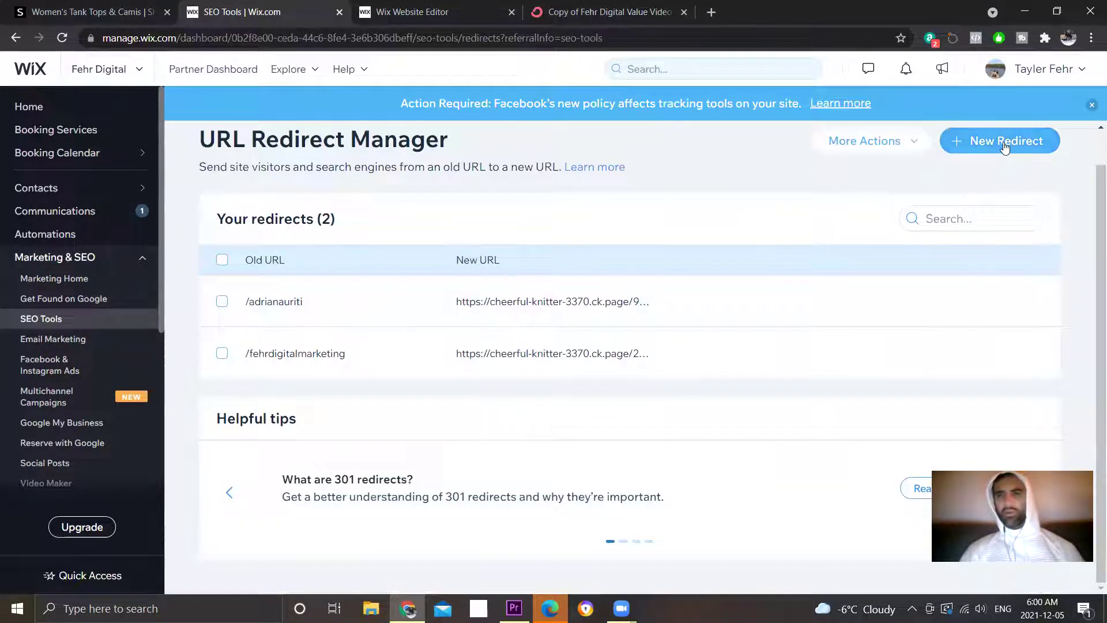
{"action": "left_click", "coordinate": [1005, 148]}
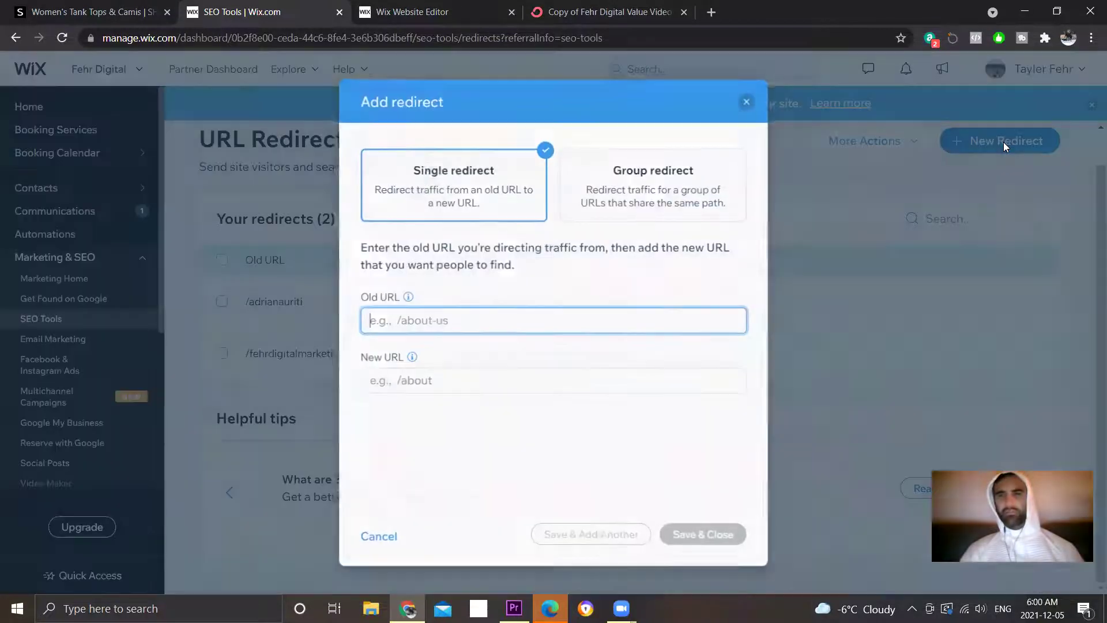
{"action": "type", "text": "/tut"}
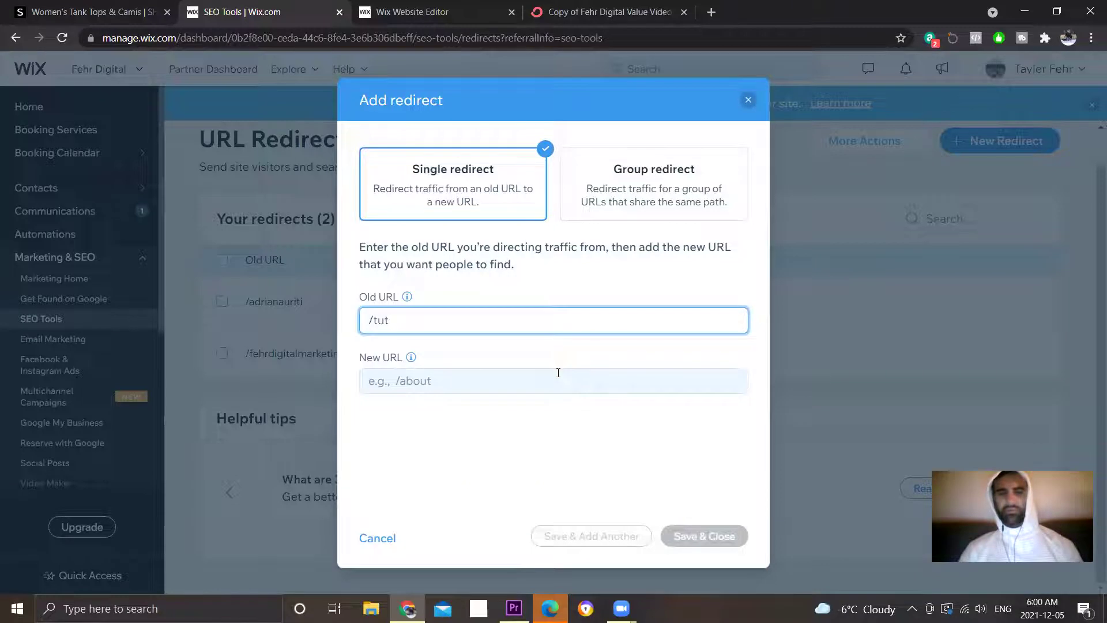
{"action": "type", "text": "orials"}
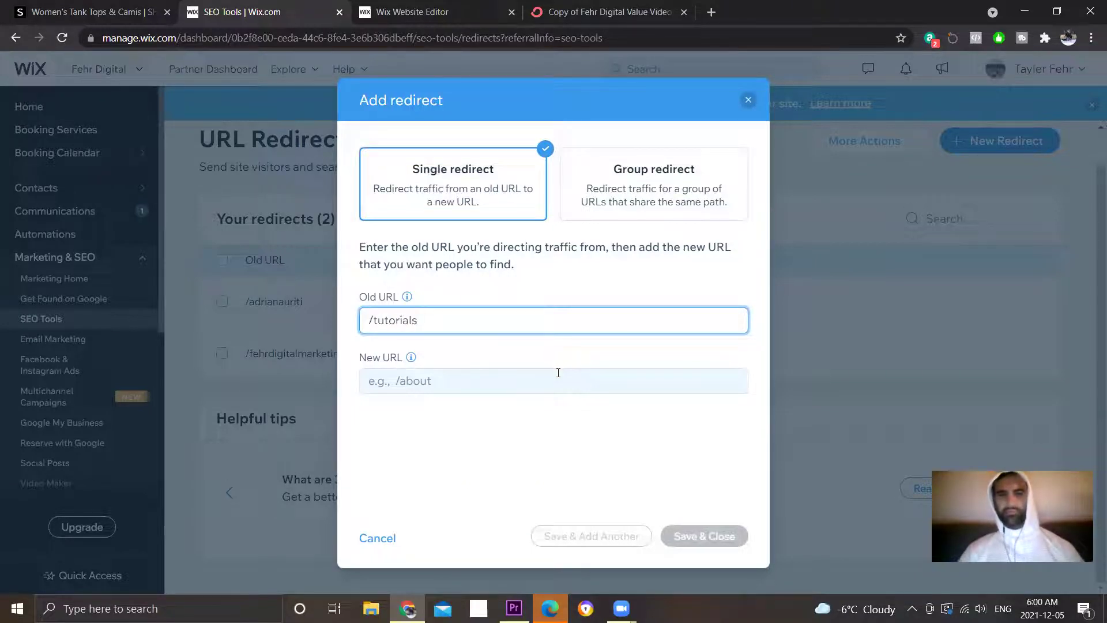
{"action": "left_click", "coordinate": [482, 380]}
{"action": "type", "text": "https://cheerful-knitter-3370.ck.page/99b875cf2d"}
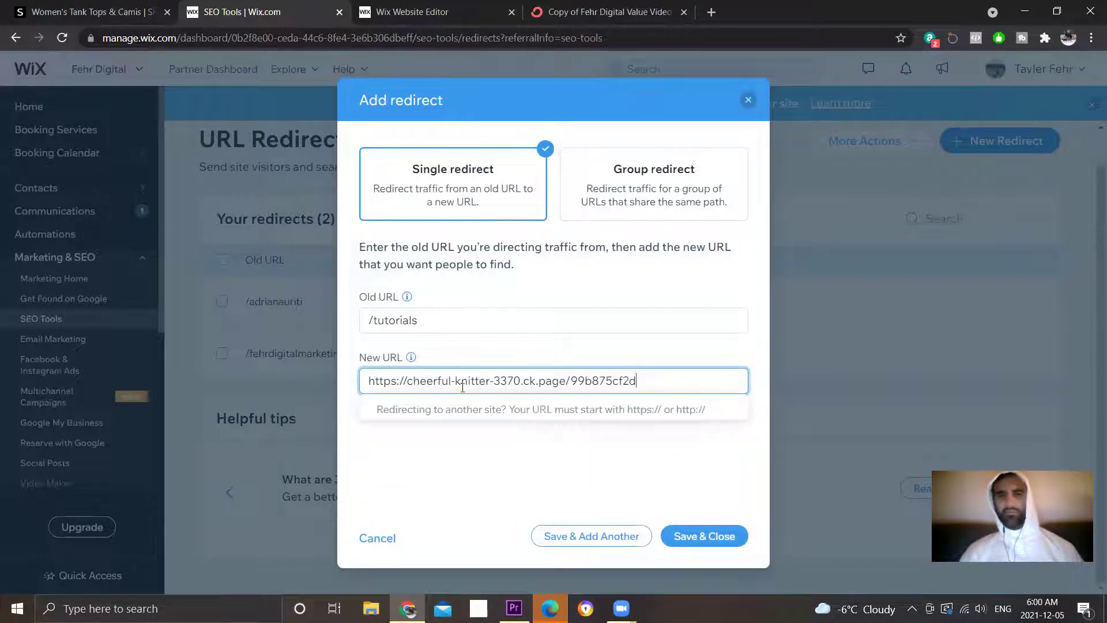
{"action": "left_click", "coordinate": [704, 543]}
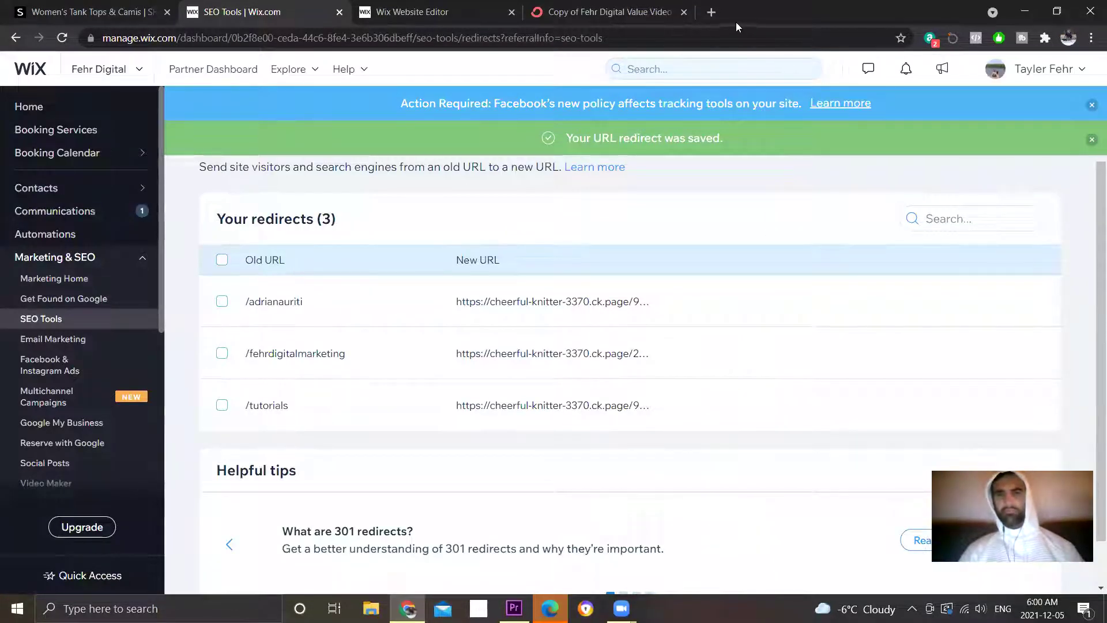
Load fehrdigitalmarketing.com/tutorials in a new tab to confirm it reaches the ConvertKit page.
{"action": "left_click", "coordinate": [710, 17]}
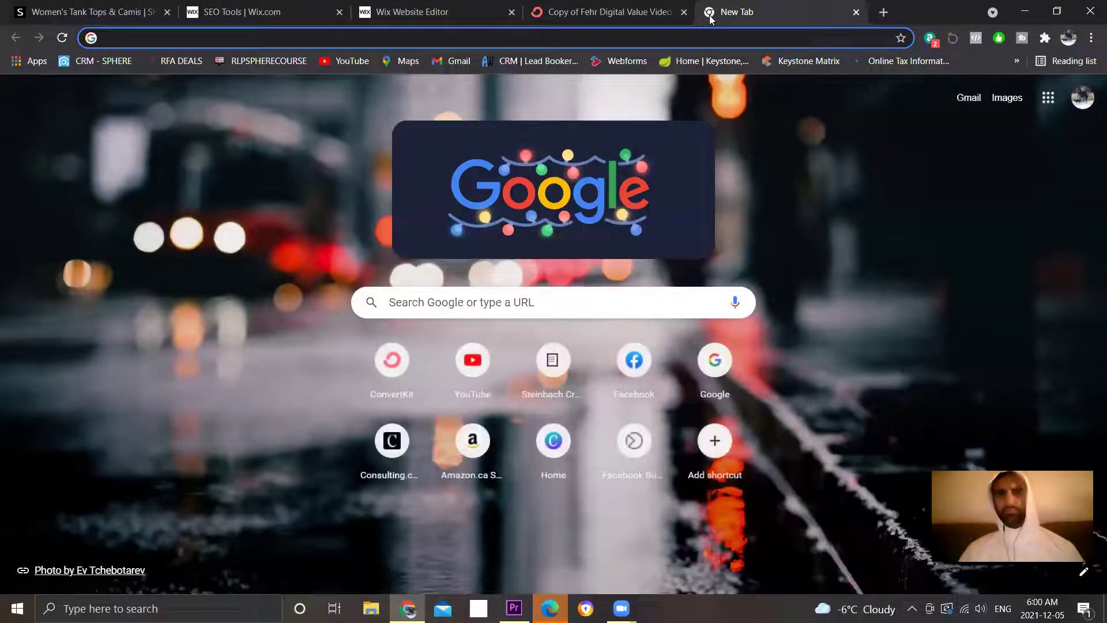
{"action": "type", "text": "fehrdig"}
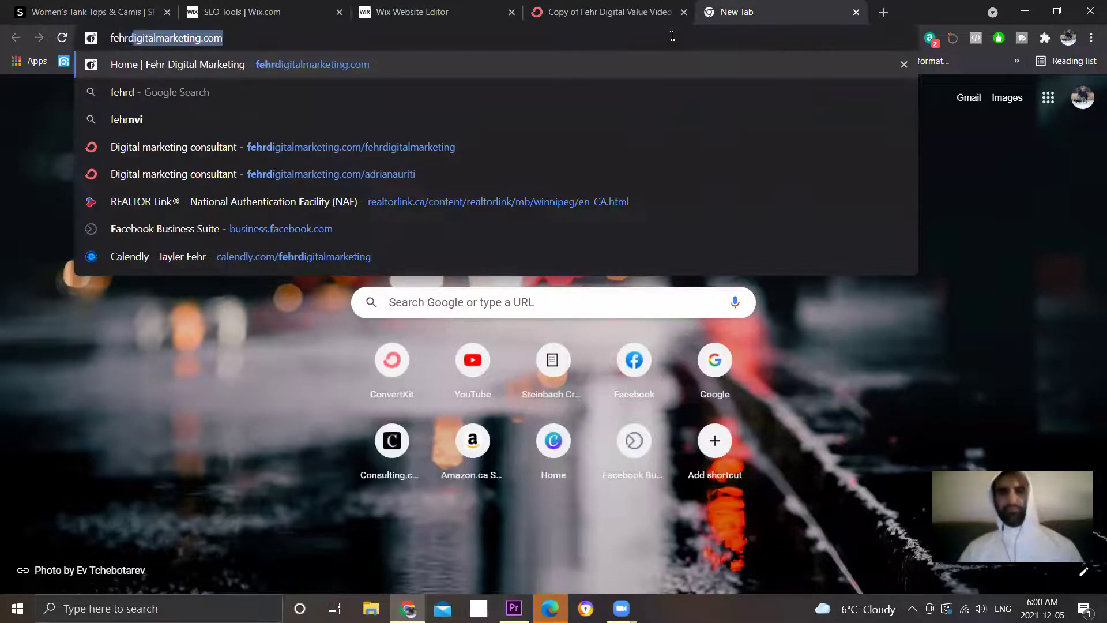
{"action": "type", "text": "ital,a"}
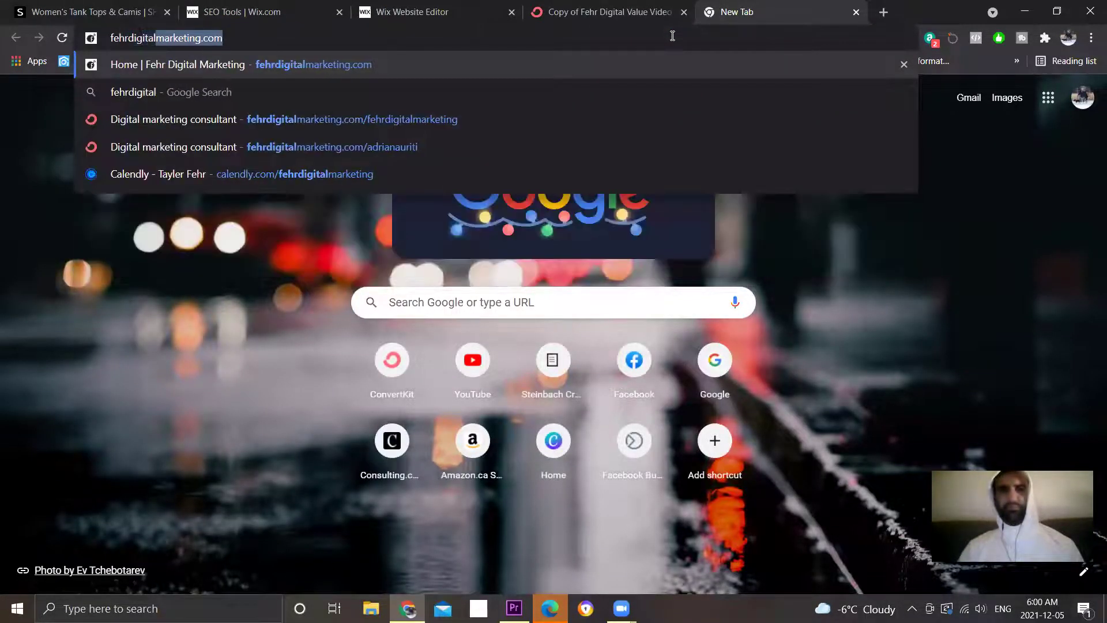
{"action": "key", "text": "BackSpace"}
{"action": "key", "text": "BackSpace"}
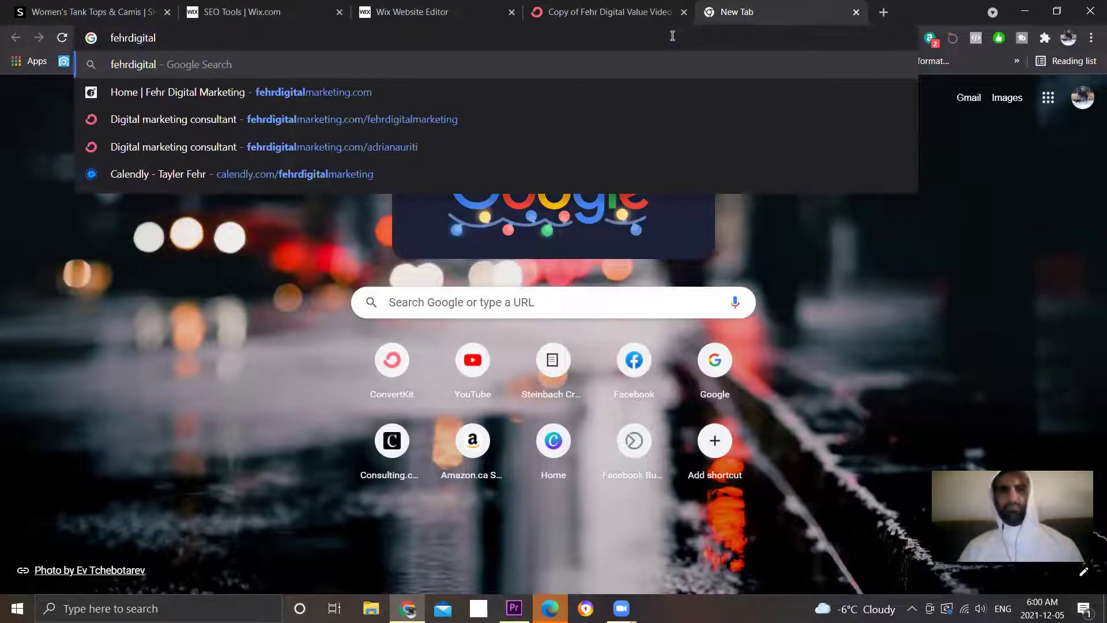
{"action": "type", "text": "marketing.com/"}
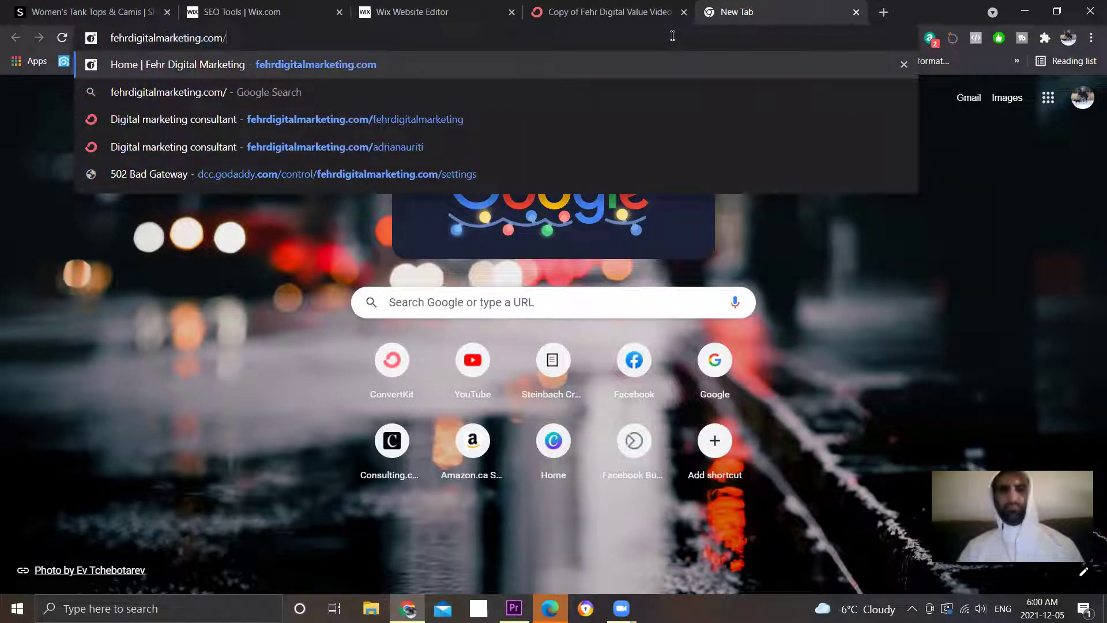
{"action": "type", "text": "tutorials"}
{"action": "key", "text": "Return"}
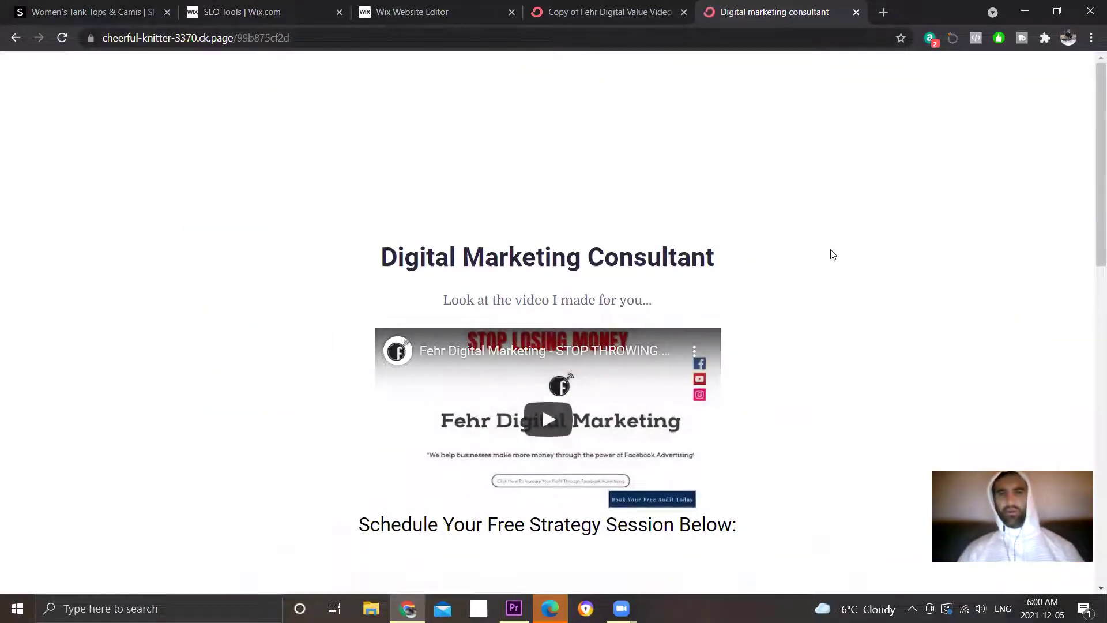
{"action": "scroll", "coordinate": [830, 252], "scroll_direction": "down", "scroll_amount": 3}
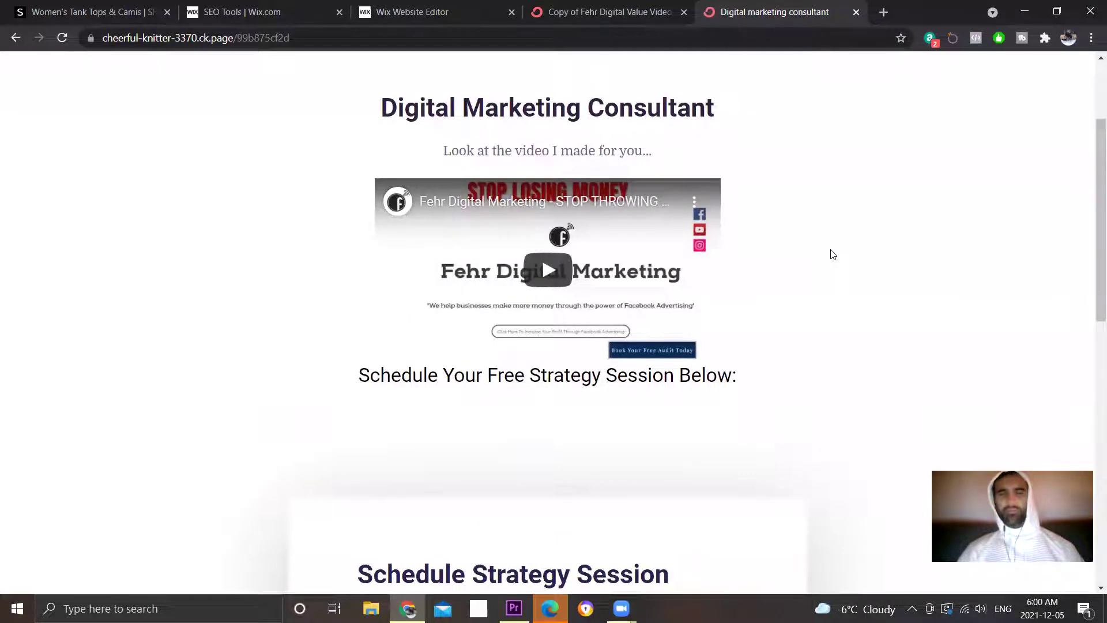
{"action": "scroll", "coordinate": [832, 255], "scroll_direction": "down", "scroll_amount": 3}
{"action": "scroll", "coordinate": [832, 255], "scroll_direction": "down", "scroll_amount": 1}
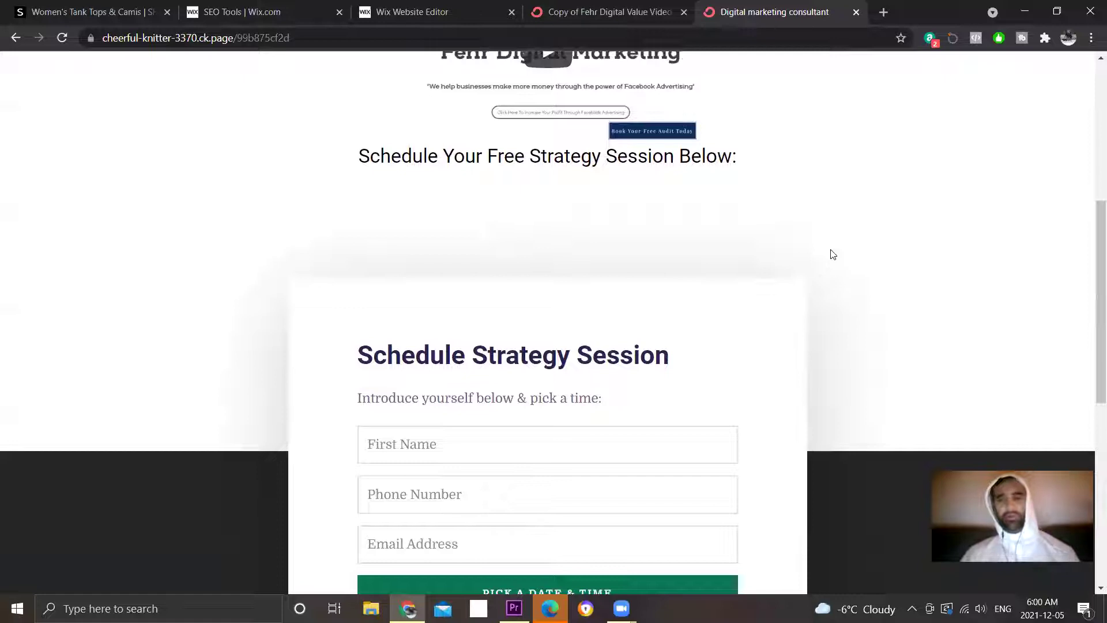
{"action": "scroll", "coordinate": [832, 255], "scroll_direction": "up", "scroll_amount": 5}
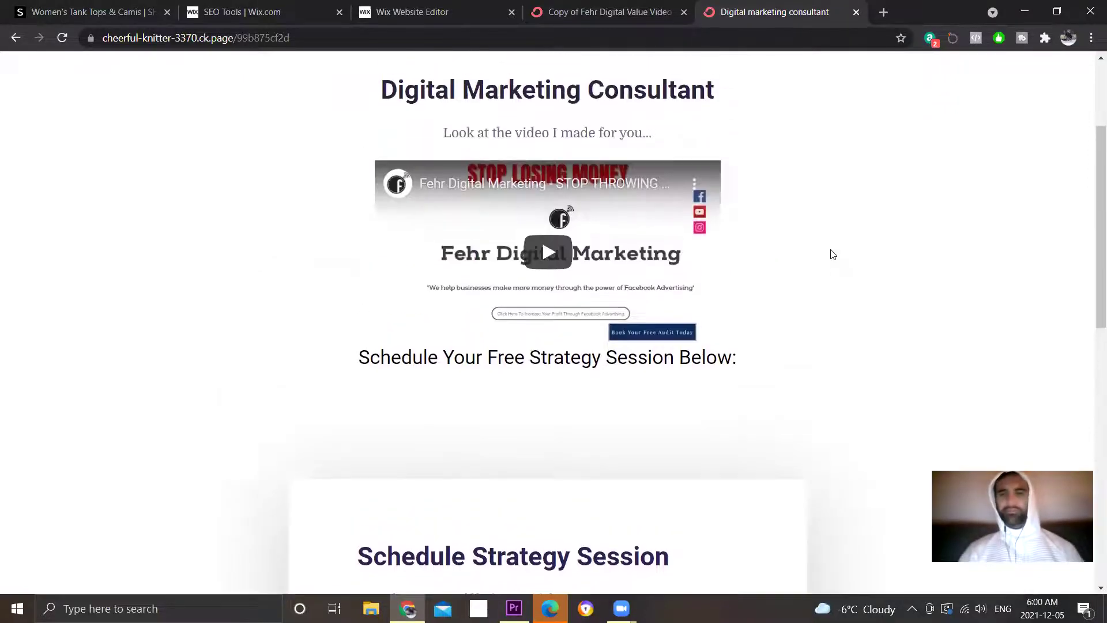
{"action": "scroll", "coordinate": [832, 254], "scroll_direction": "down", "scroll_amount": 1}
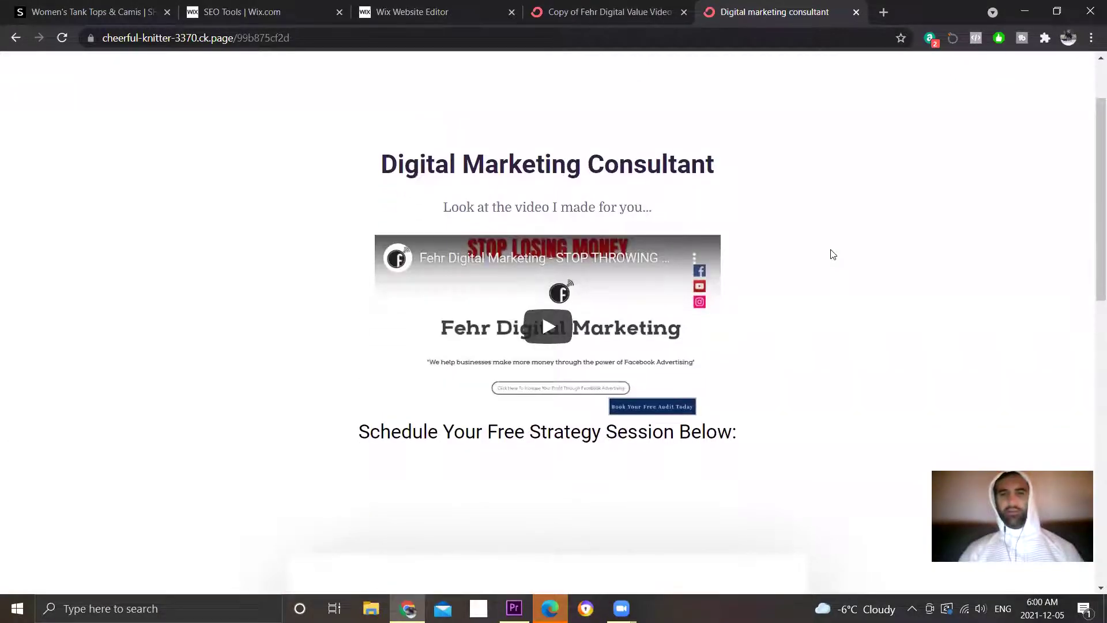